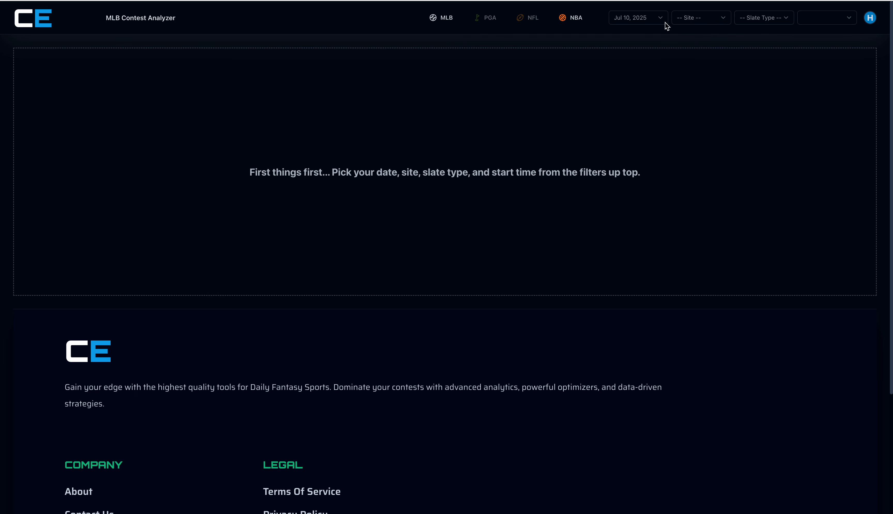
- Choose the DraftKings Classic slate starting at 7:05 PM and load the CE projections for it
{"action": "left_click", "coordinate": [703, 24]}
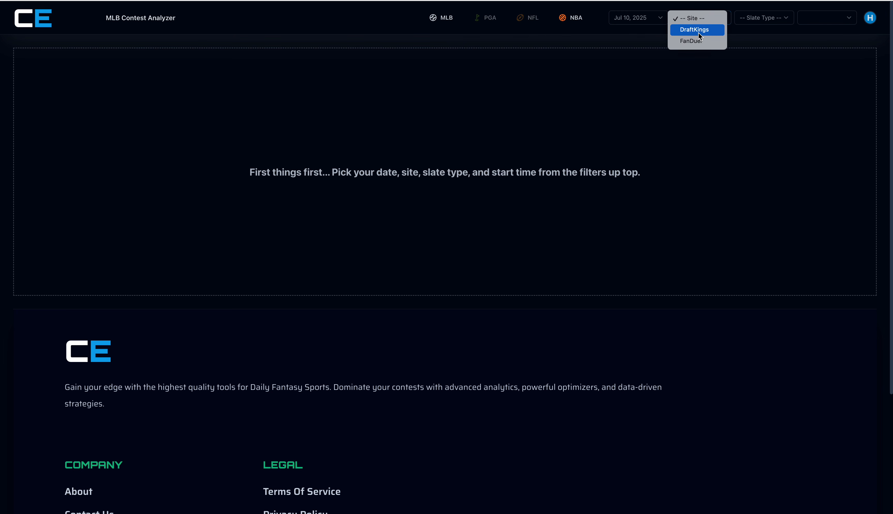
{"action": "left_click", "coordinate": [699, 33]}
{"action": "left_click", "coordinate": [775, 21]}
{"action": "left_click", "coordinate": [772, 33]}
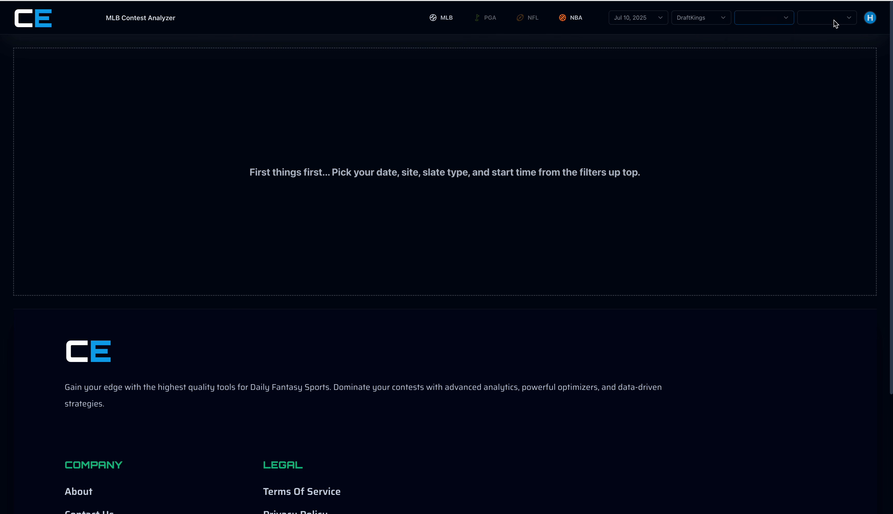
{"action": "left_click", "coordinate": [832, 22]}
{"action": "left_click", "coordinate": [826, 44]}
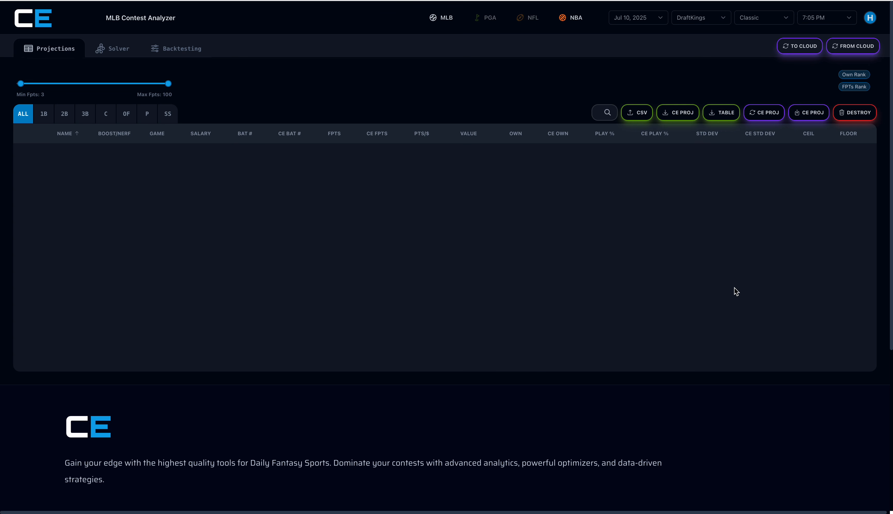
{"action": "left_click", "coordinate": [808, 119]}
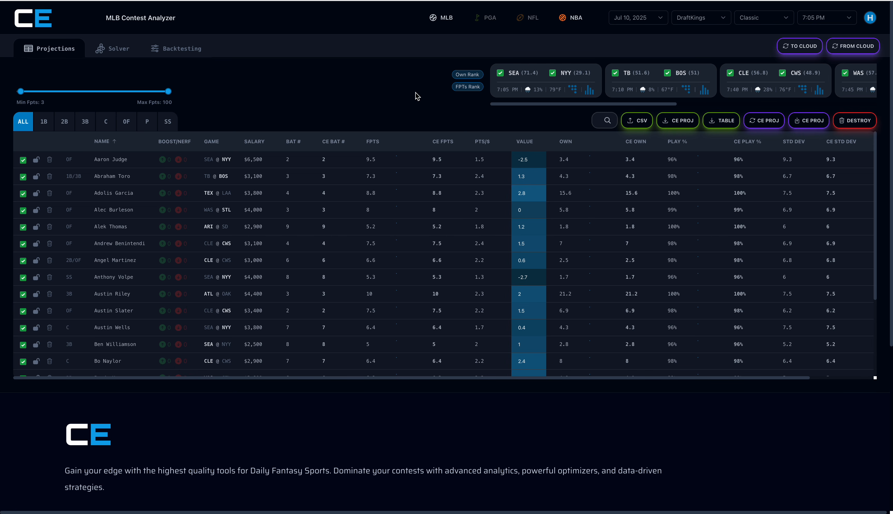
- Review the team rankings for summed batter ownership and summed batter fantasy points
{"action": "left_click", "coordinate": [468, 75]}
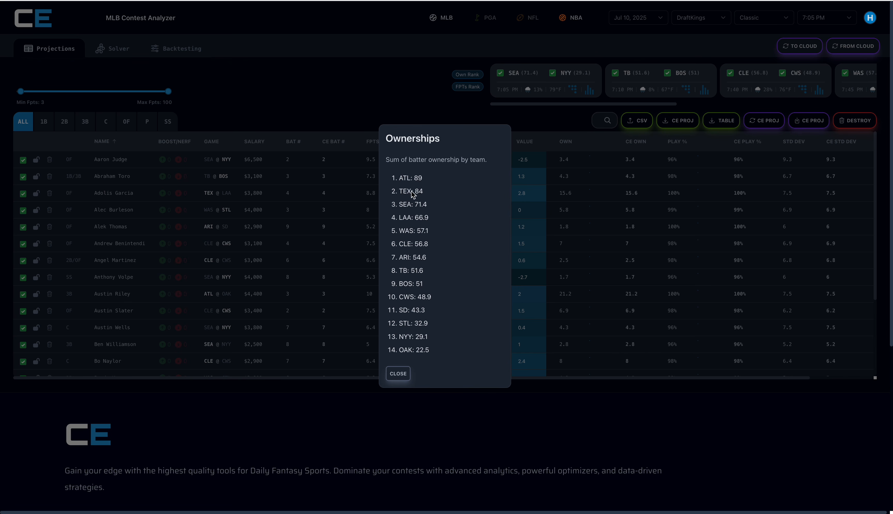
{"action": "left_click", "coordinate": [397, 373]}
{"action": "left_click", "coordinate": [466, 87]}
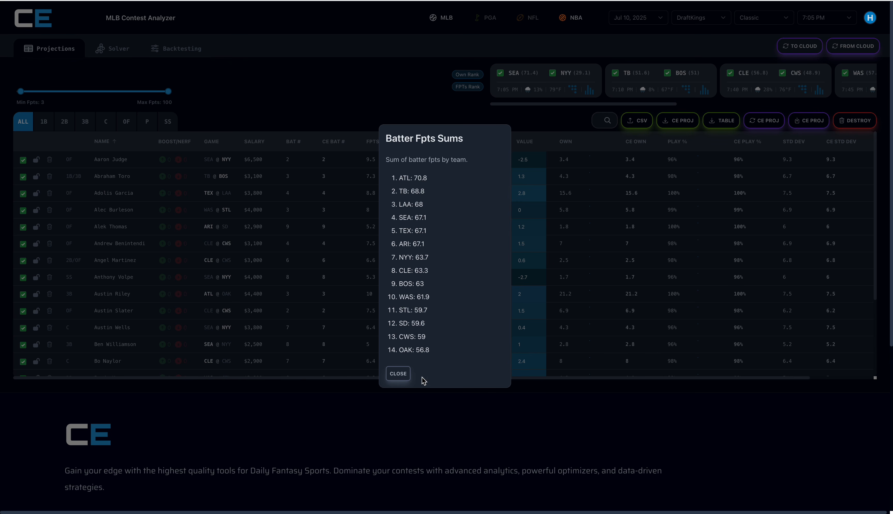
{"action": "left_click", "coordinate": [398, 375]}
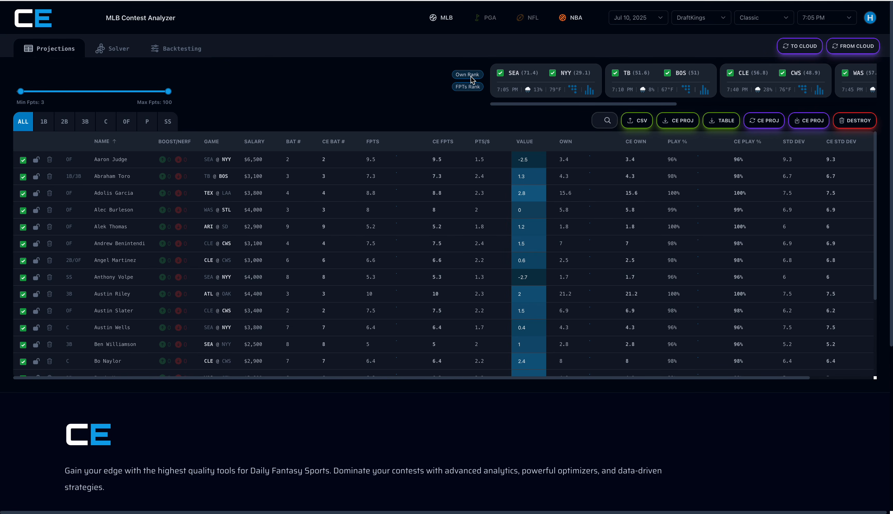
{"action": "left_click", "coordinate": [471, 76]}
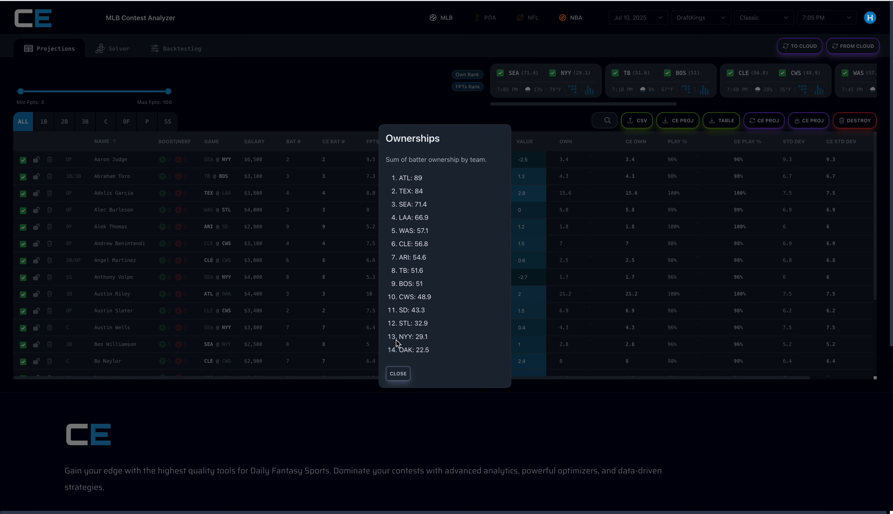
{"action": "left_click", "coordinate": [398, 374]}
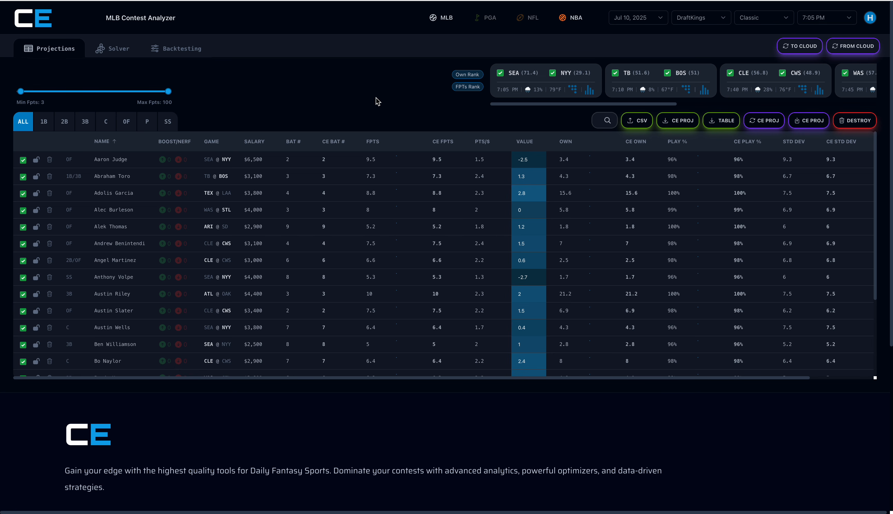
- Inspect the batter correlation matrices for the SEA–NYY and TB–BOS games
{"action": "left_click", "coordinate": [574, 90]}
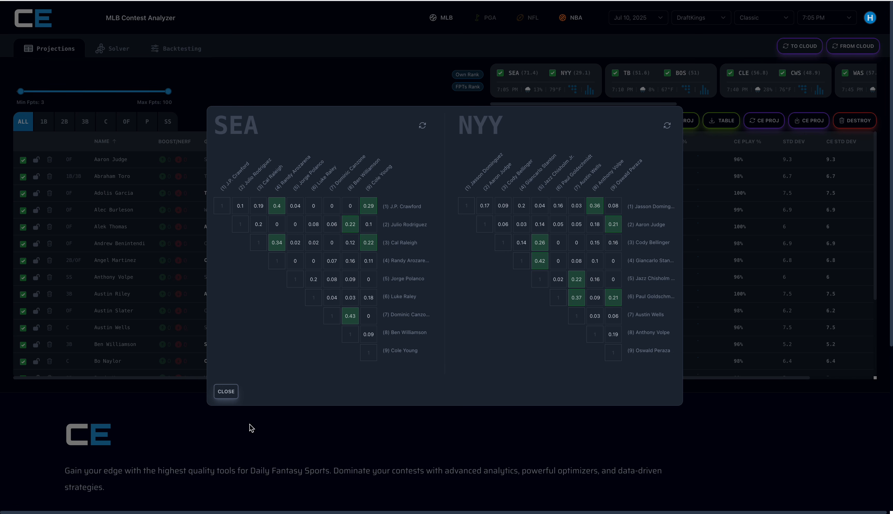
{"action": "left_click", "coordinate": [226, 391]}
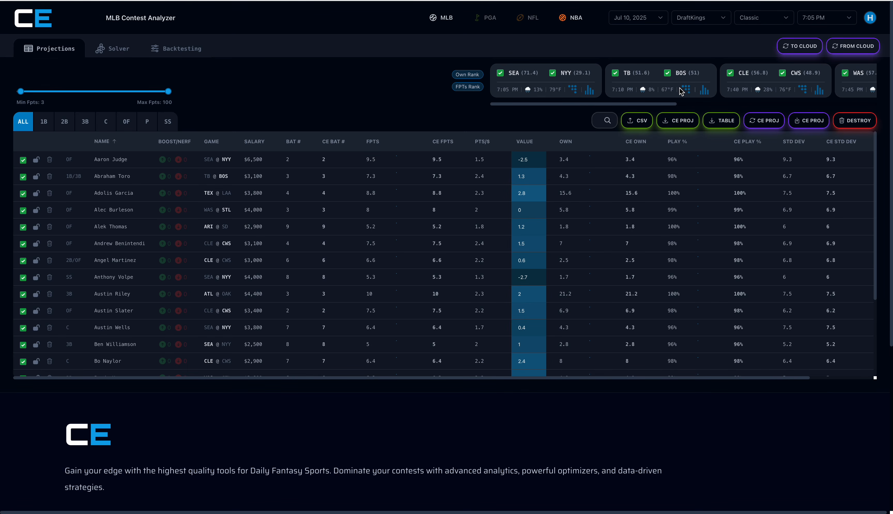
{"action": "left_click", "coordinate": [686, 88]}
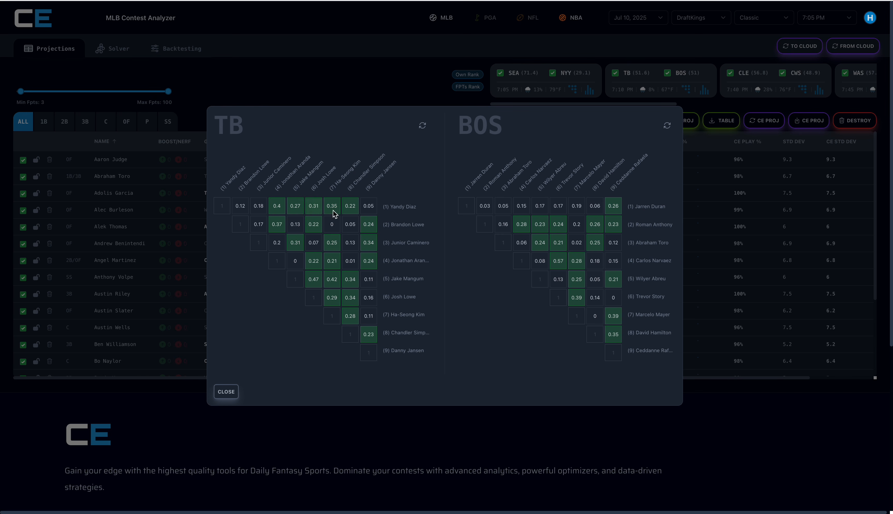
{"action": "left_click", "coordinate": [228, 391]}
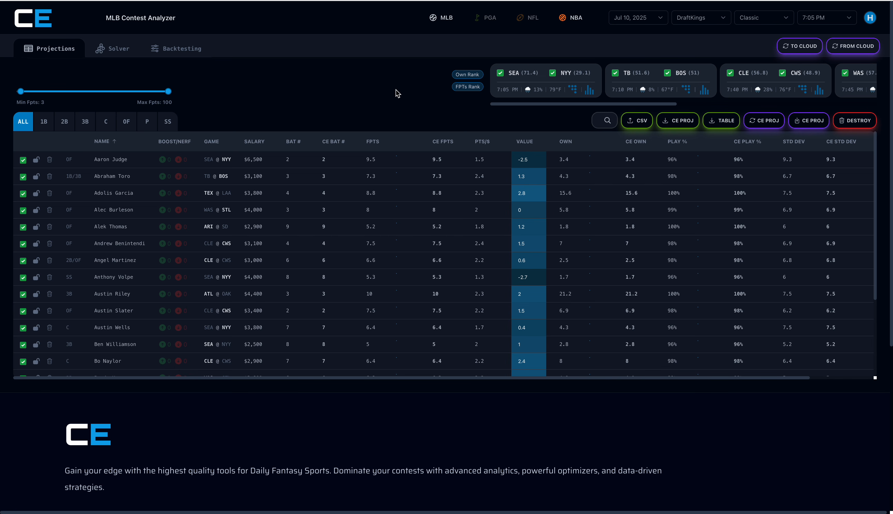
- Set Aaron Judge's play percentage to 100 and filter the projections to pitchers only
{"action": "left_click", "coordinate": [667, 158]}
{"action": "type", "text": "100"}
{"action": "left_click", "coordinate": [351, 101]}
{"action": "left_click", "coordinate": [147, 121]}
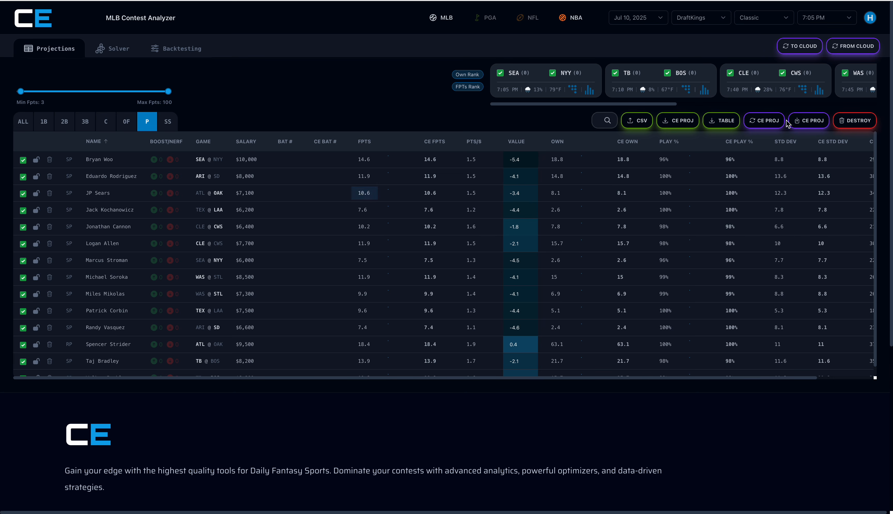
- Try to destroy all of today's projections
{"action": "left_click", "coordinate": [867, 124]}
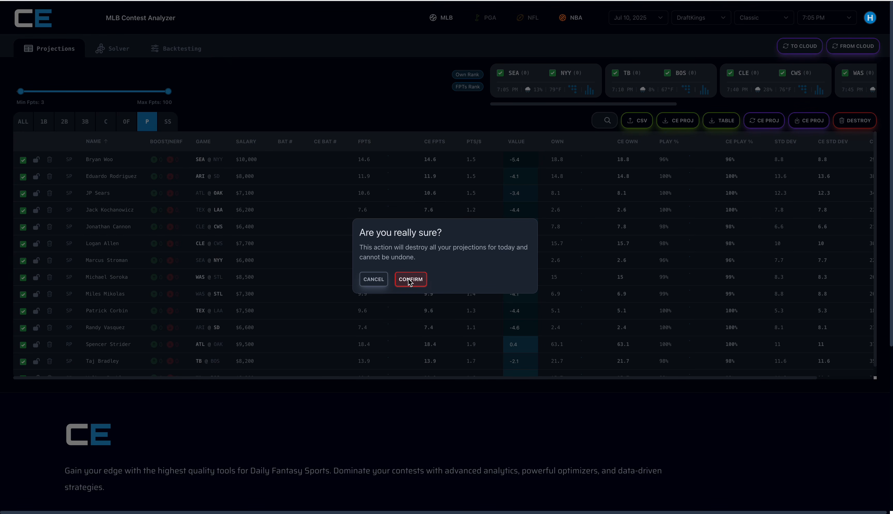
{"action": "left_click", "coordinate": [415, 279]}
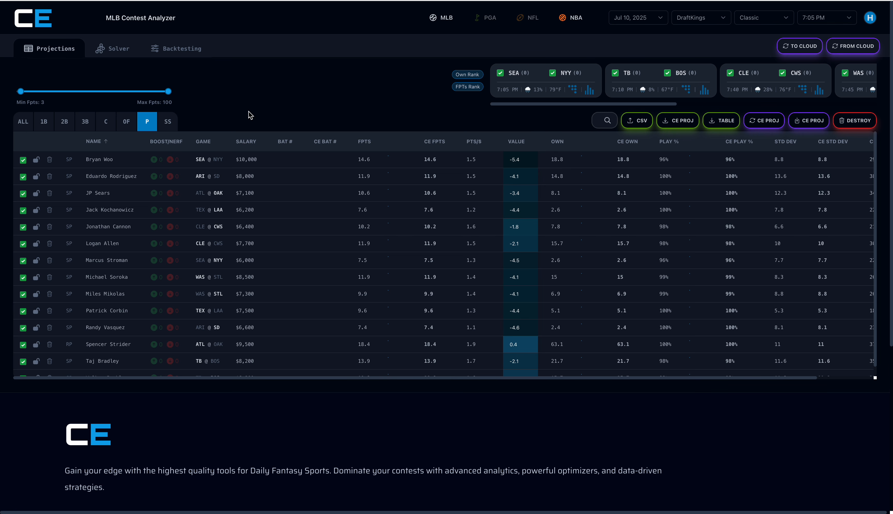
- Review the lineup and athlete restrictions in the solver's build settings and set the FPTS importance to 70
{"action": "left_click", "coordinate": [118, 58]}
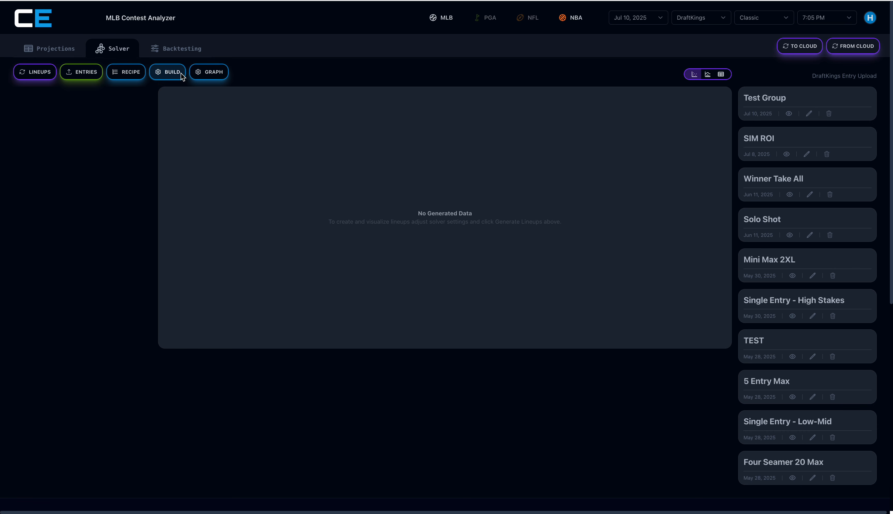
{"action": "left_click", "coordinate": [167, 72]}
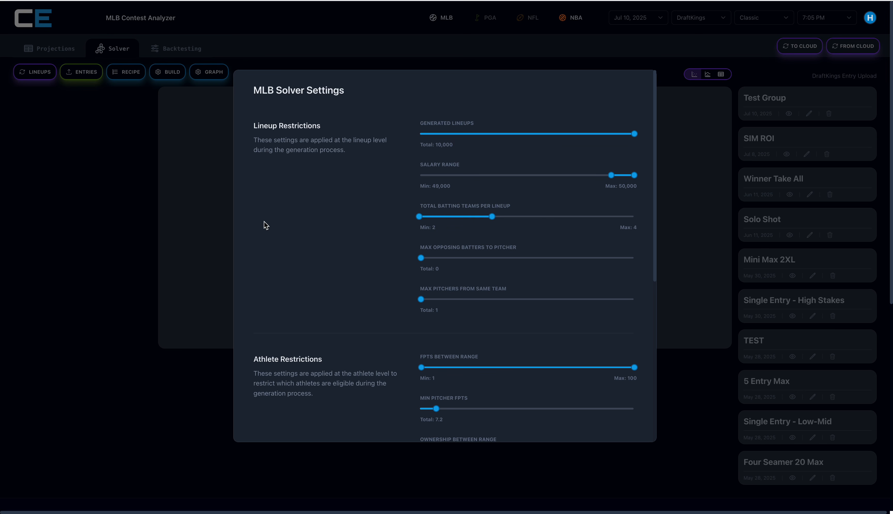
{"action": "scroll", "coordinate": [264, 221], "scroll_direction": "down", "scroll_amount": 5}
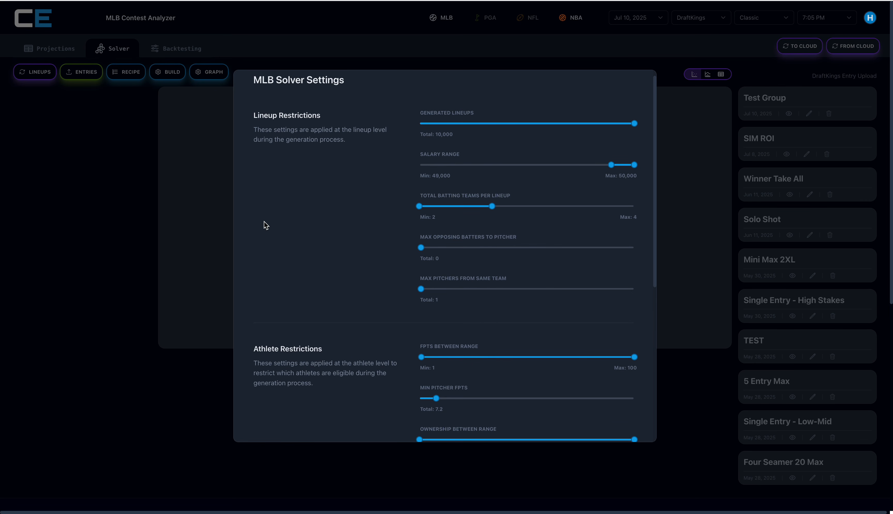
{"action": "scroll", "coordinate": [264, 222], "scroll_direction": "down", "scroll_amount": 4}
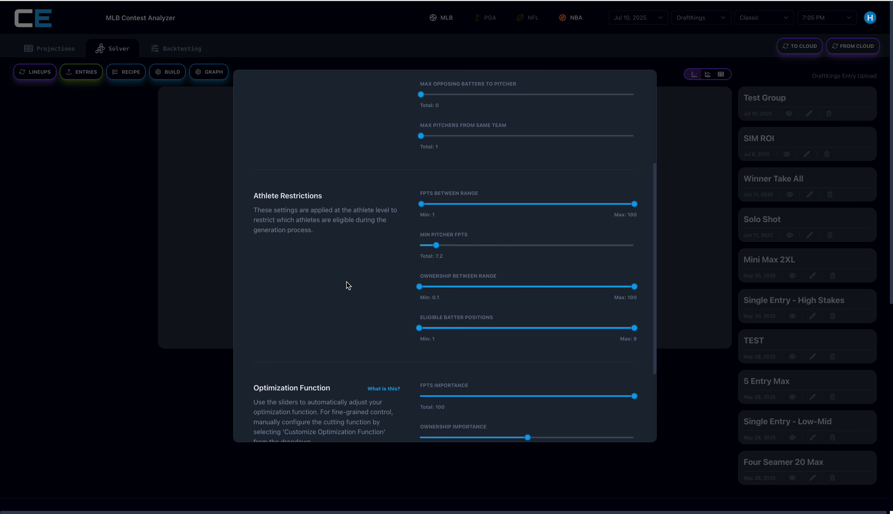
{"action": "scroll", "coordinate": [349, 285], "scroll_direction": "down", "scroll_amount": 4}
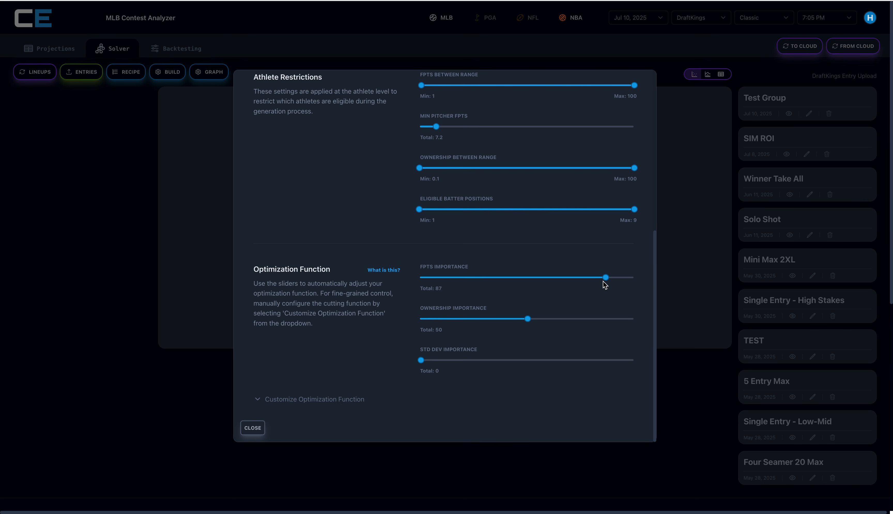
{"action": "left_click_drag", "start_coordinate": [603, 281], "coordinate": [569, 282]}
- Append "+ projected_fpts * 0.3" to the custom optimization function and close the solver settings
{"action": "scroll", "coordinate": [306, 351], "scroll_direction": "down", "scroll_amount": 2}
{"action": "left_click", "coordinate": [304, 399]}
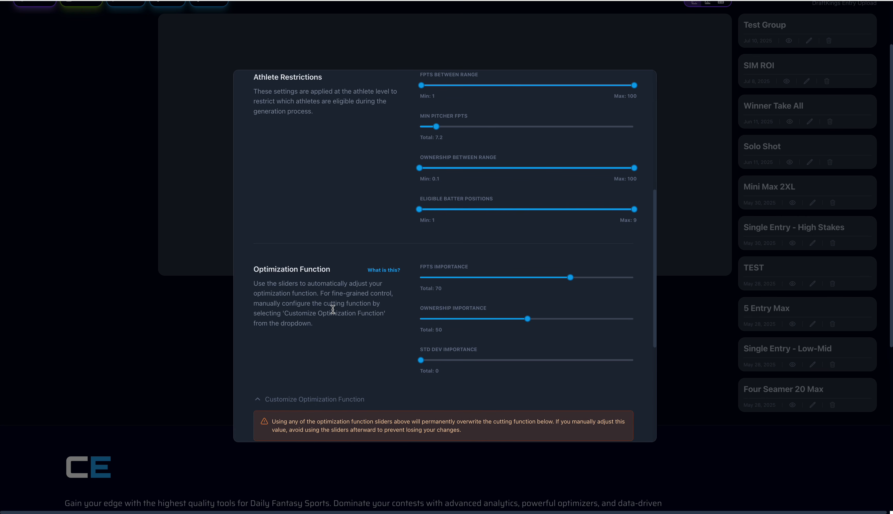
{"action": "scroll", "coordinate": [333, 310], "scroll_direction": "down", "scroll_amount": 6}
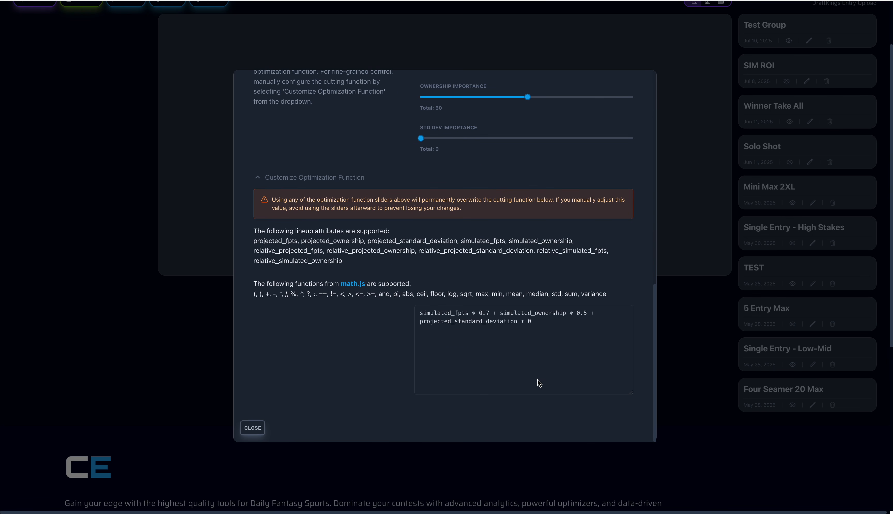
{"action": "left_click", "coordinate": [559, 319]}
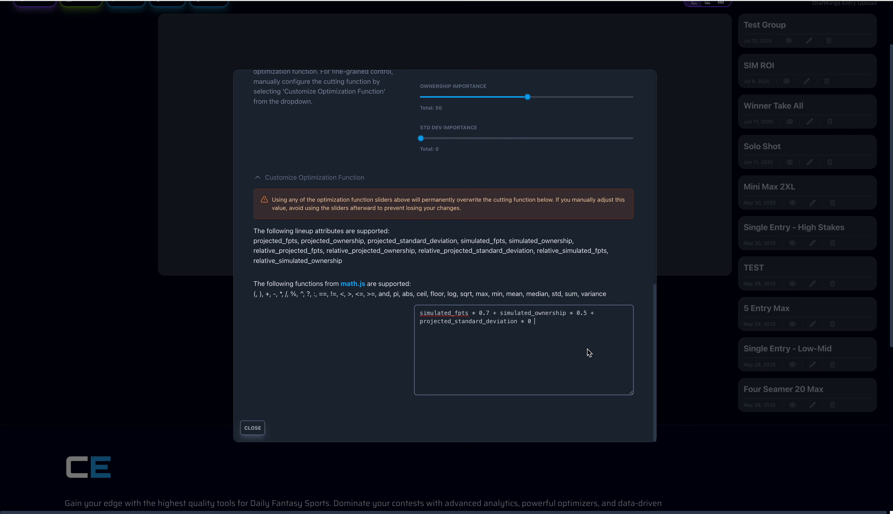
{"action": "type", "text": "+"}
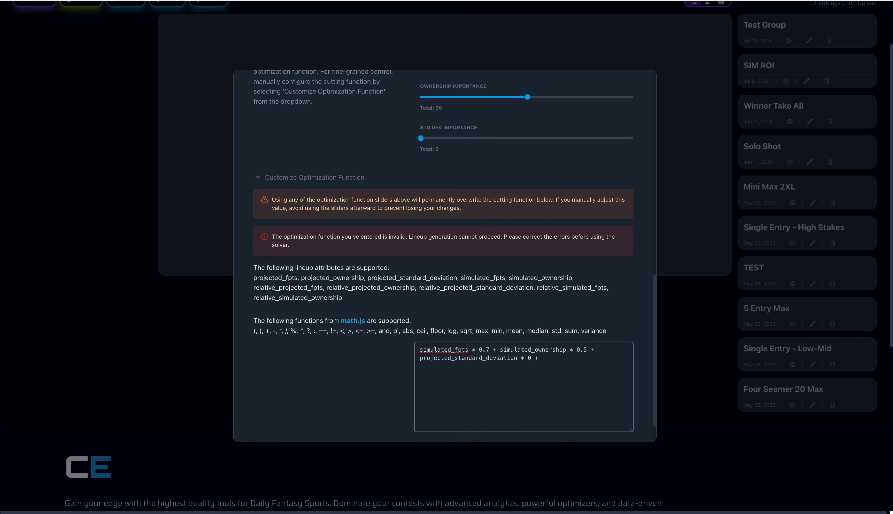
{"action": "type", "text": " projected_fpts * 0.3"}
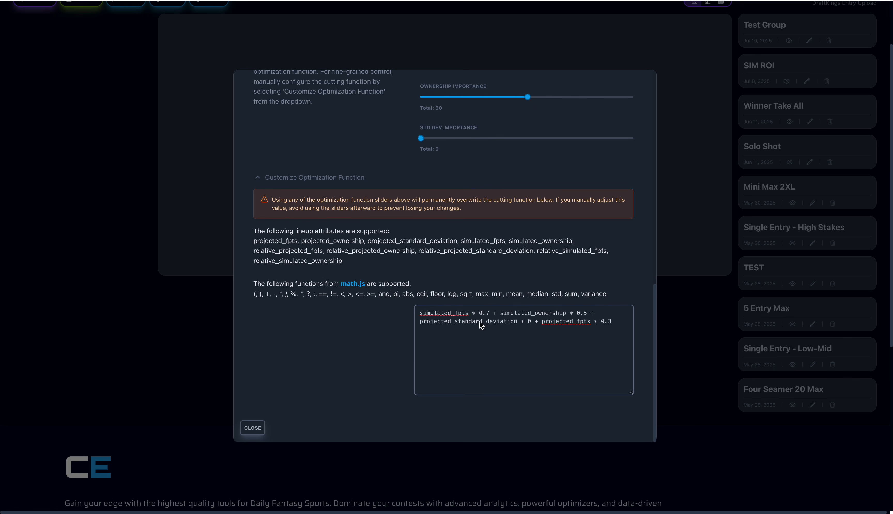
{"action": "left_click", "coordinate": [258, 432]}
- Generate a set of lineups with the current solver settings
{"action": "scroll", "coordinate": [215, 361], "scroll_direction": "up", "scroll_amount": 3}
{"action": "left_click", "coordinate": [41, 75]}
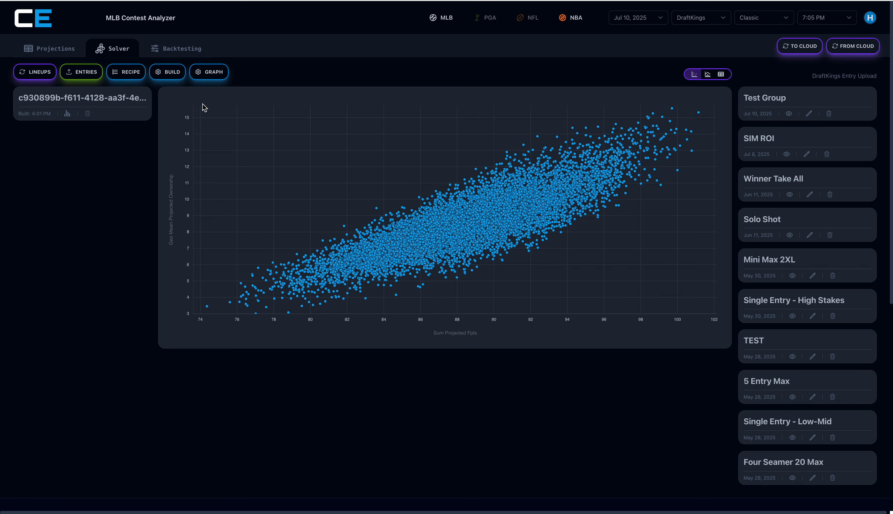
- Examine the generated lineups as a scatter plot, in the exposure and stack charts, and in the lineup table
{"action": "left_click_drag", "start_coordinate": [203, 107], "coordinate": [732, 403]}
{"action": "left_click", "coordinate": [708, 75]}
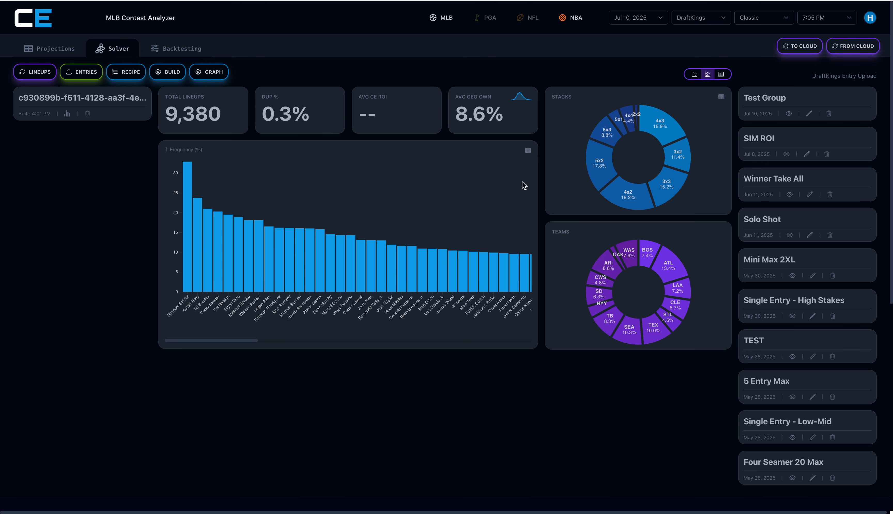
{"action": "left_click", "coordinate": [720, 74]}
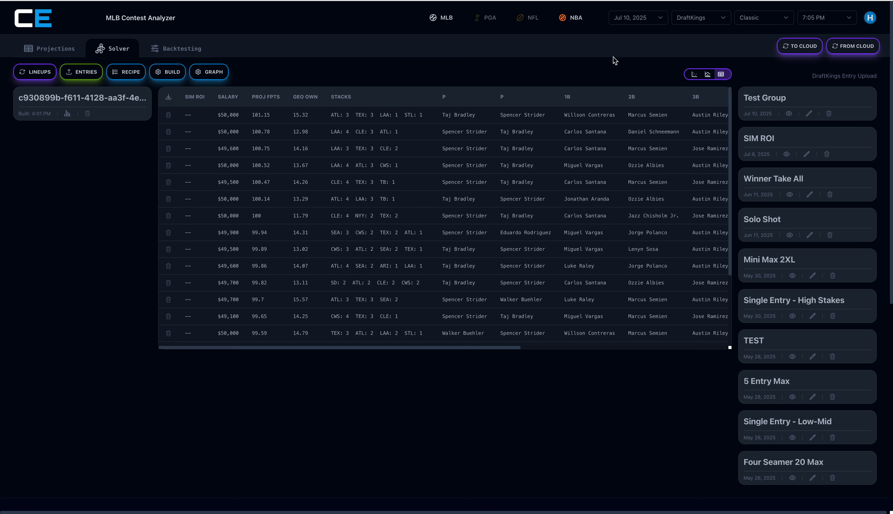
{"action": "left_click", "coordinate": [694, 74]}
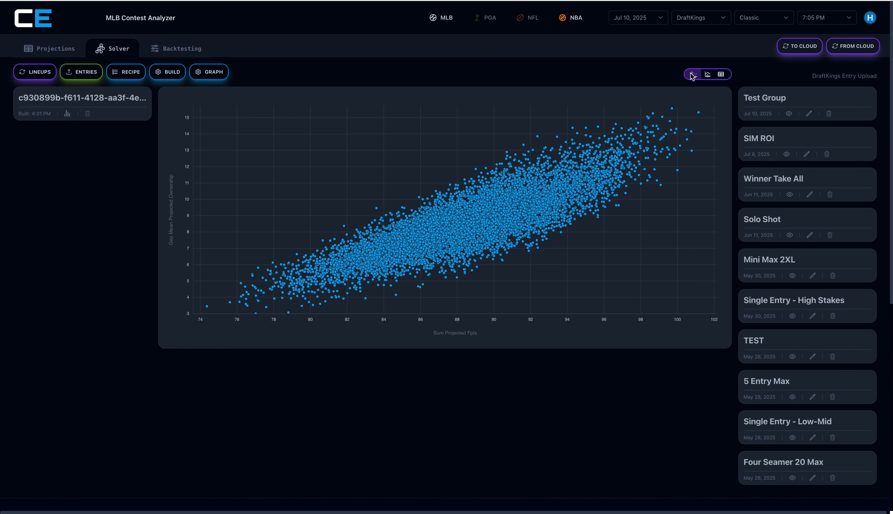
- Rename the generated lineup build to "Initial Build"
{"action": "triple_click", "coordinate": [36, 98]}
{"action": "type", "text": "In"}
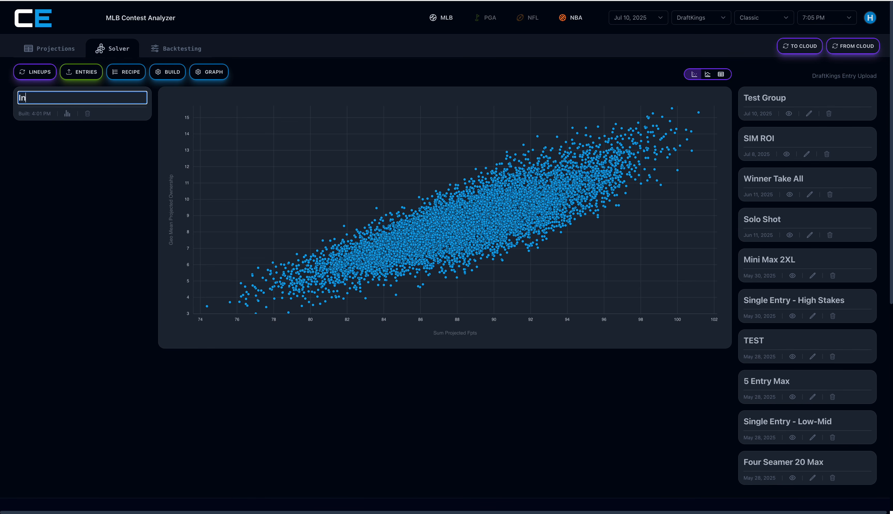
{"action": "type", "text": "itial Build"}
{"action": "key", "text": "Return"}
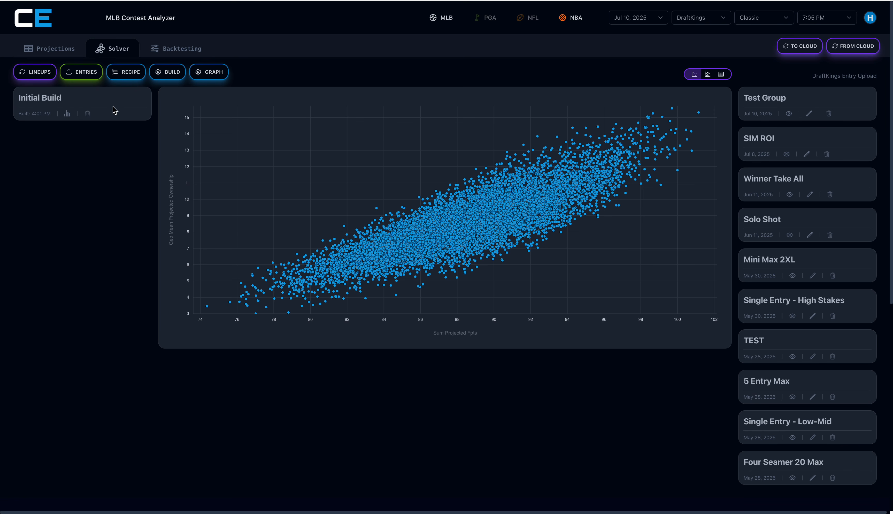
- Upload the entries file DKEntries (3).csv and preview the Mini Max 2XL group's lineups on the scatter plot
{"action": "left_click", "coordinate": [79, 75]}
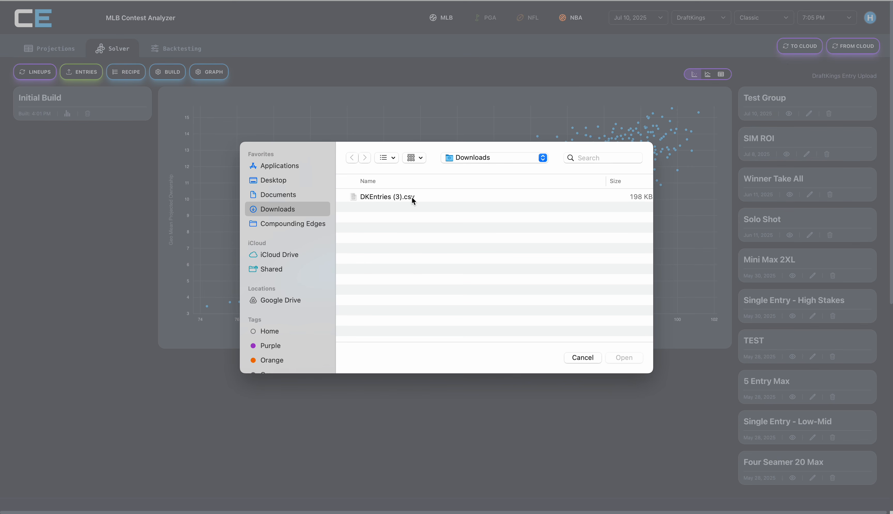
{"action": "double_click", "coordinate": [412, 196]}
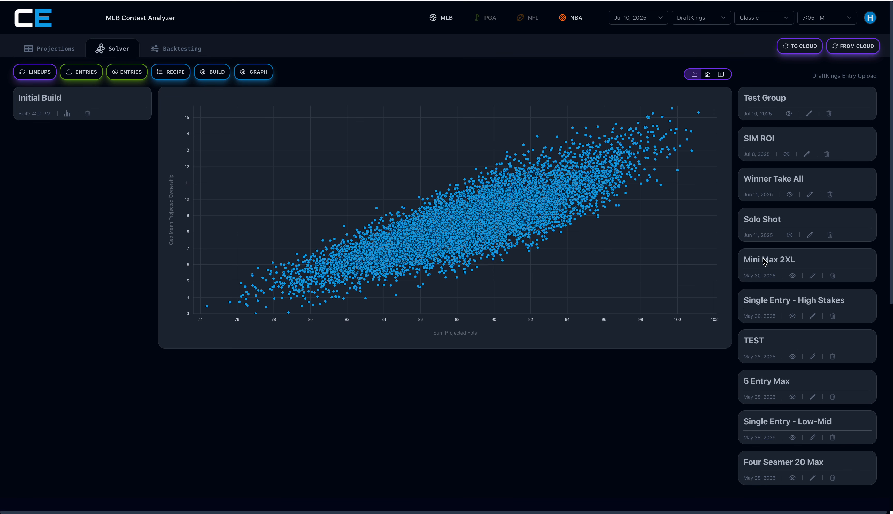
{"action": "left_click", "coordinate": [792, 276]}
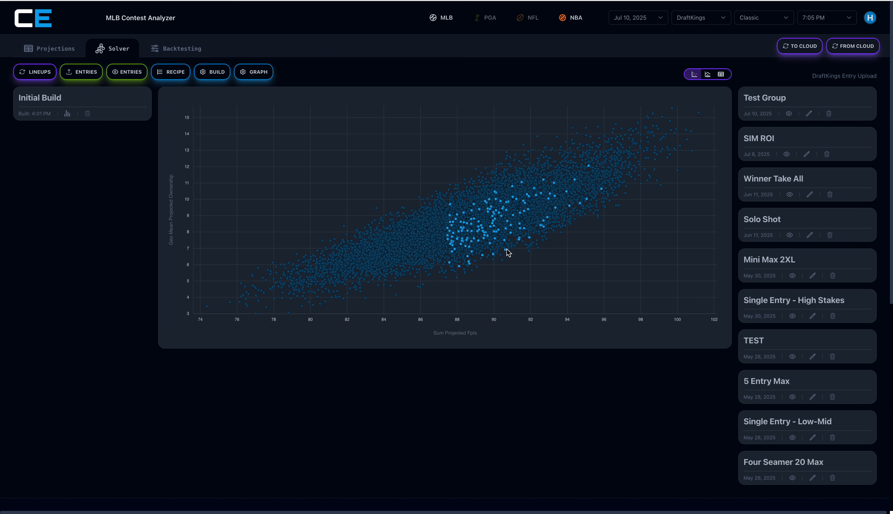
- Review the Mini Max 2XL lineups' charts, player exposure table, pitcher exposures, and team stack exposures
{"action": "left_click", "coordinate": [708, 75]}
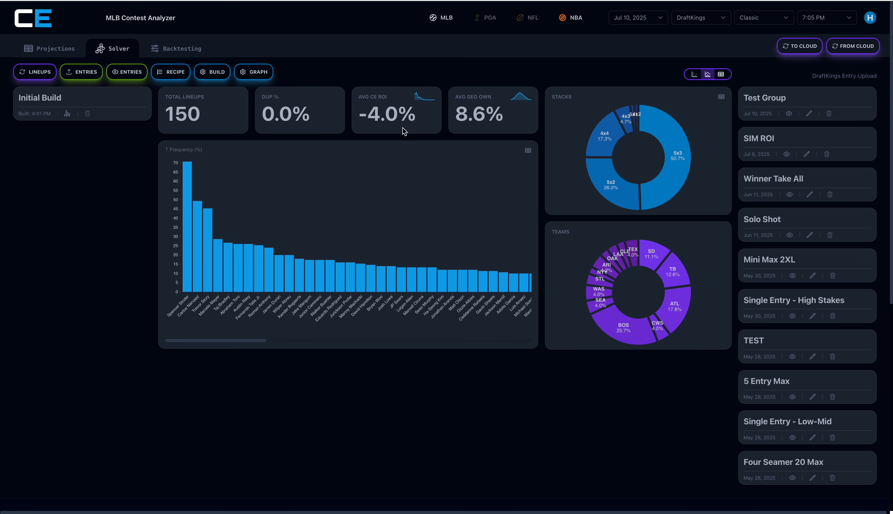
{"action": "left_click", "coordinate": [528, 153]}
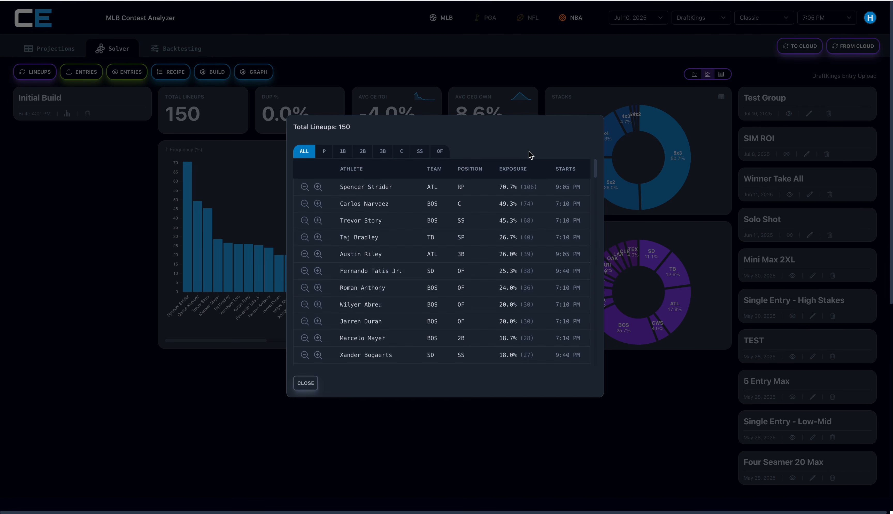
{"action": "left_click", "coordinate": [330, 153]}
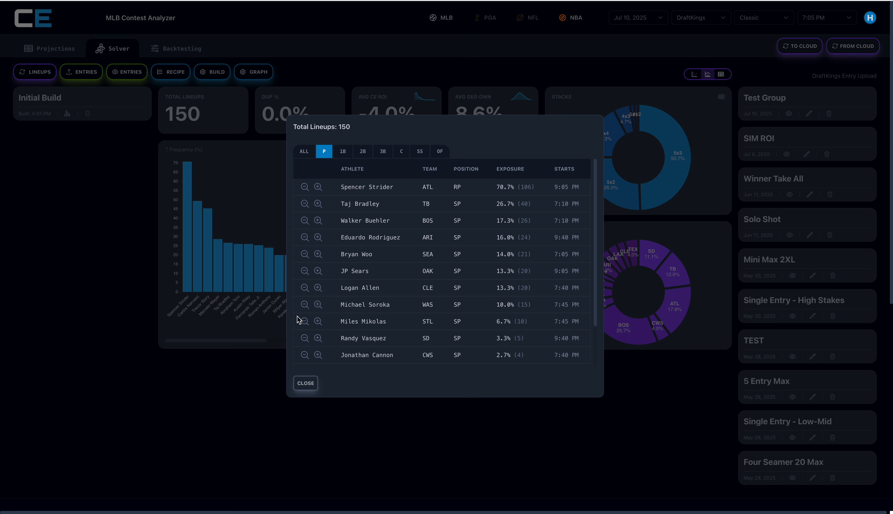
{"action": "left_click", "coordinate": [304, 385]}
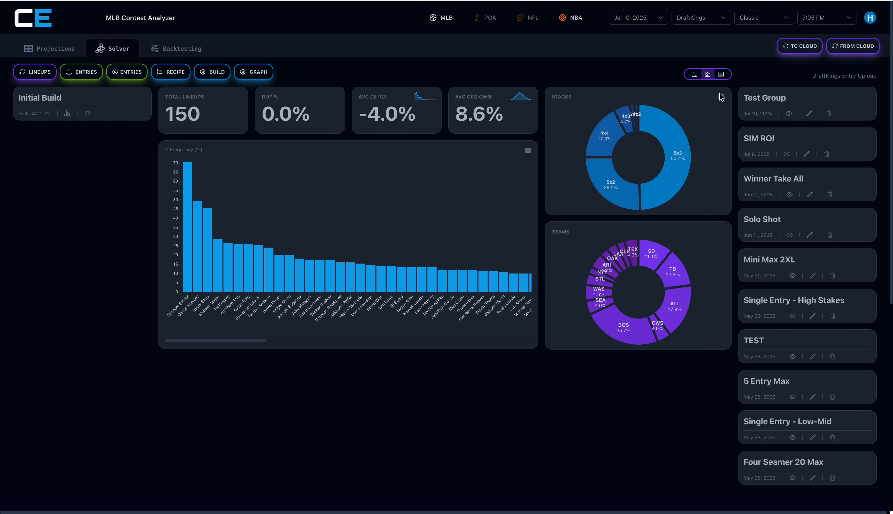
{"action": "left_click", "coordinate": [722, 97]}
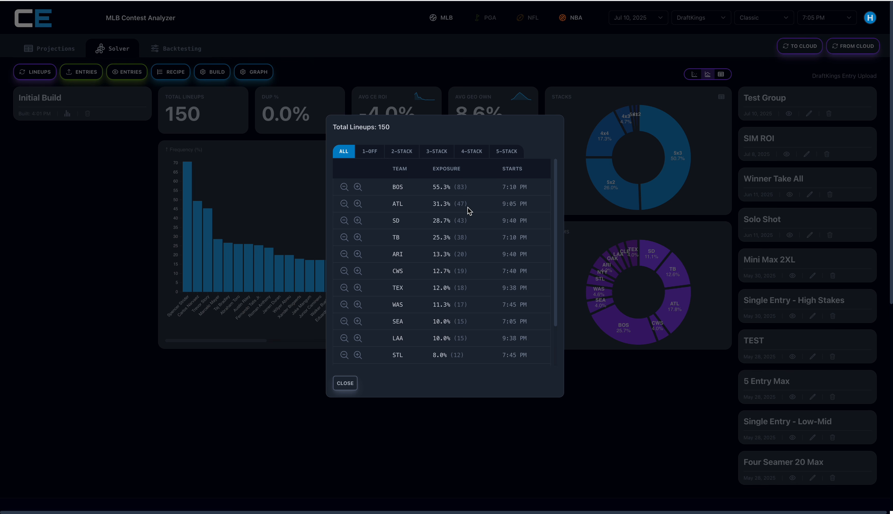
{"action": "left_click", "coordinate": [346, 384]}
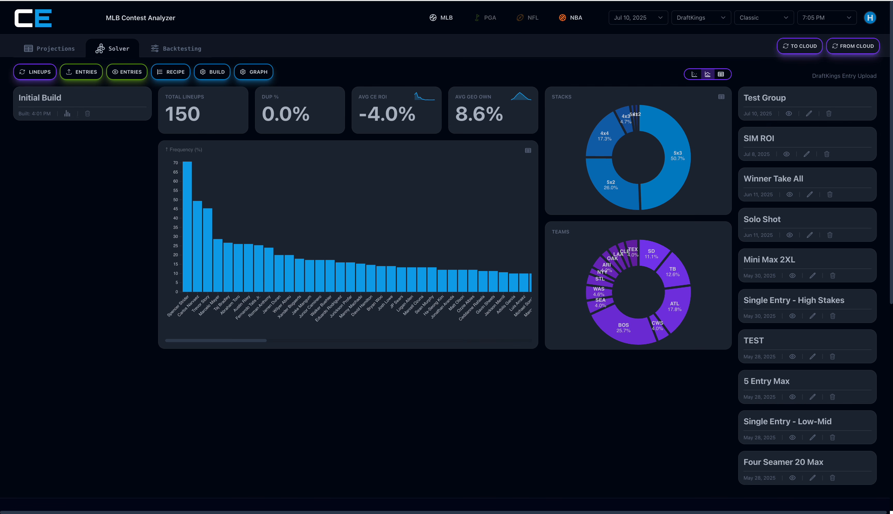
- Return to the scatter plot and review the builds and recipes assigned to the uploaded contest entries
{"action": "left_click", "coordinate": [694, 74]}
{"action": "left_click", "coordinate": [136, 71]}
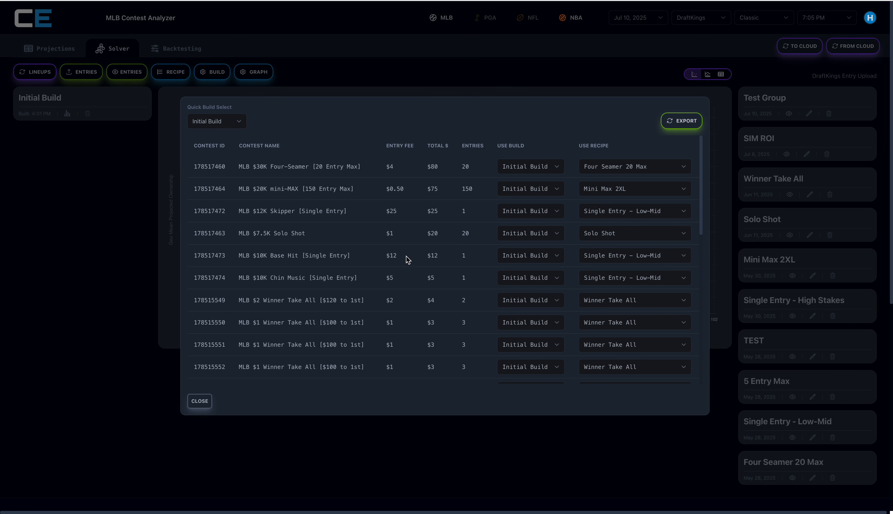
{"action": "left_click", "coordinate": [200, 402]}
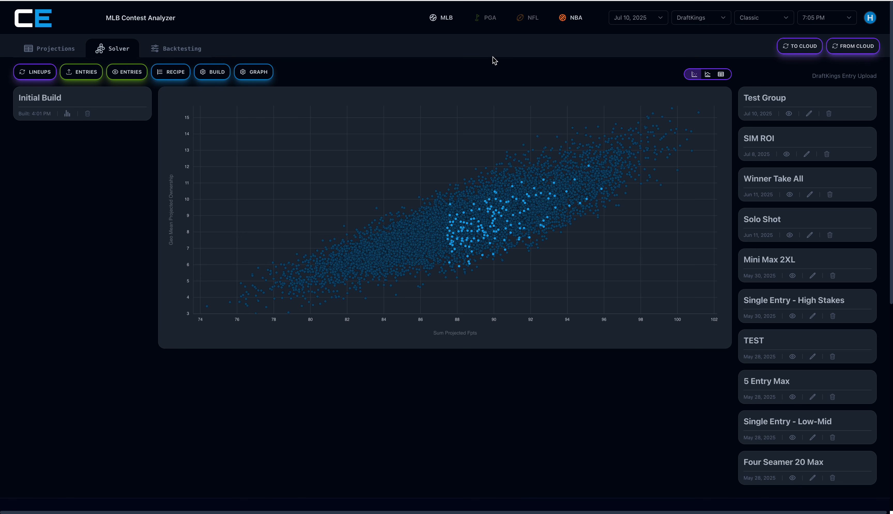
- Open the Test Group recipe for editing and check its simulation cut's contest type options and lineup limit
{"action": "left_click", "coordinate": [812, 114]}
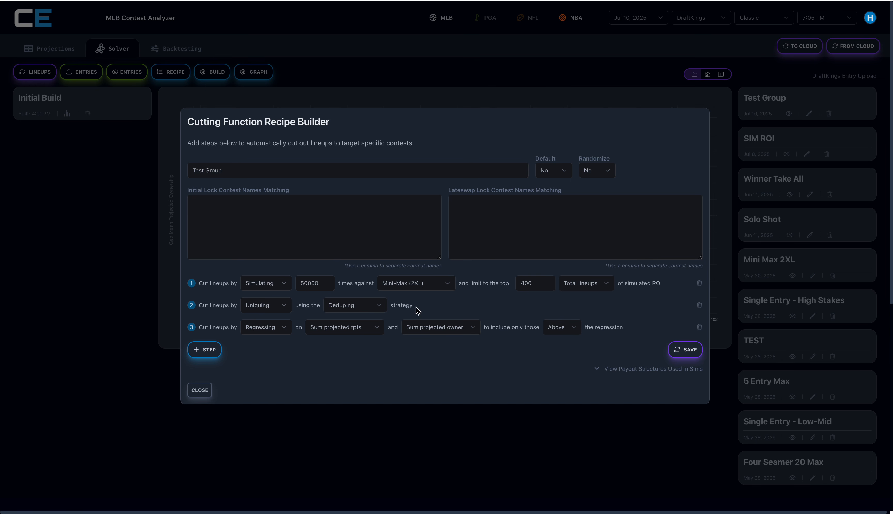
{"action": "left_click", "coordinate": [415, 283]}
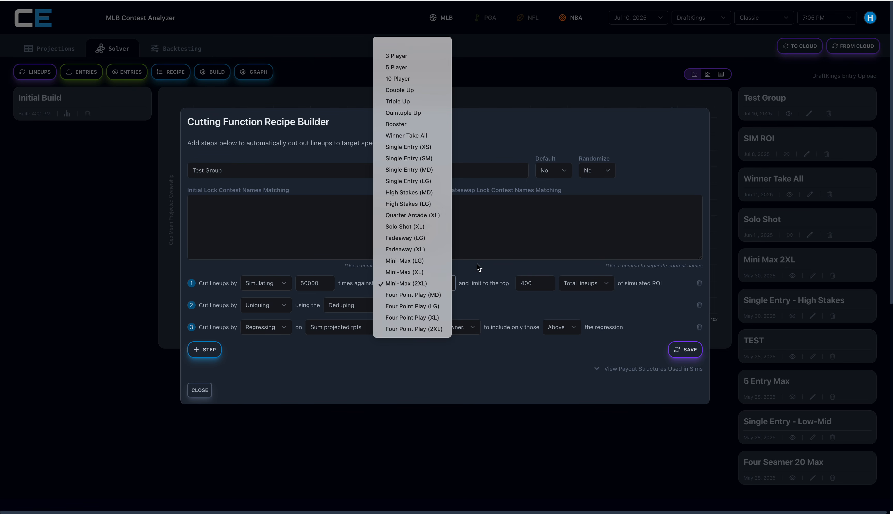
{"action": "left_click", "coordinate": [510, 264]}
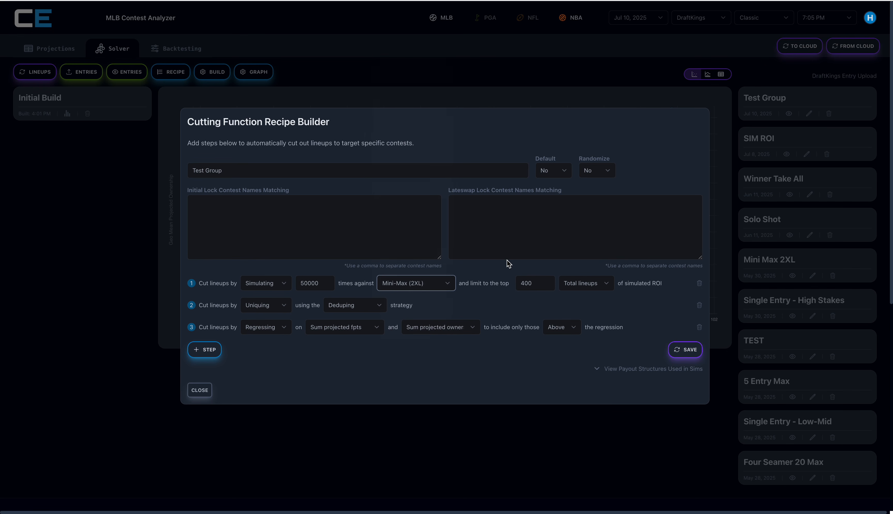
{"action": "double_click", "coordinate": [524, 283]}
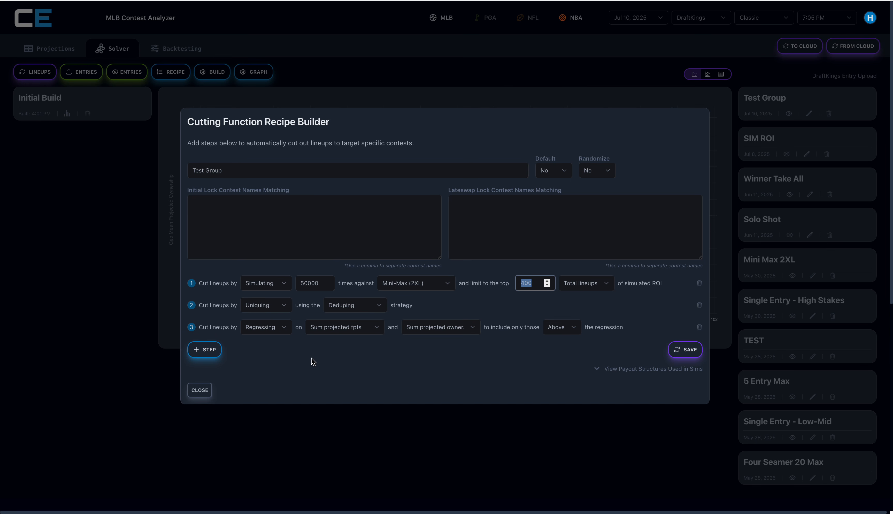
- Change the recipe's third cut to Sorting on Sum projected fpts in Descending order, limited to 150 Total lineups
{"action": "left_click", "coordinate": [280, 329]}
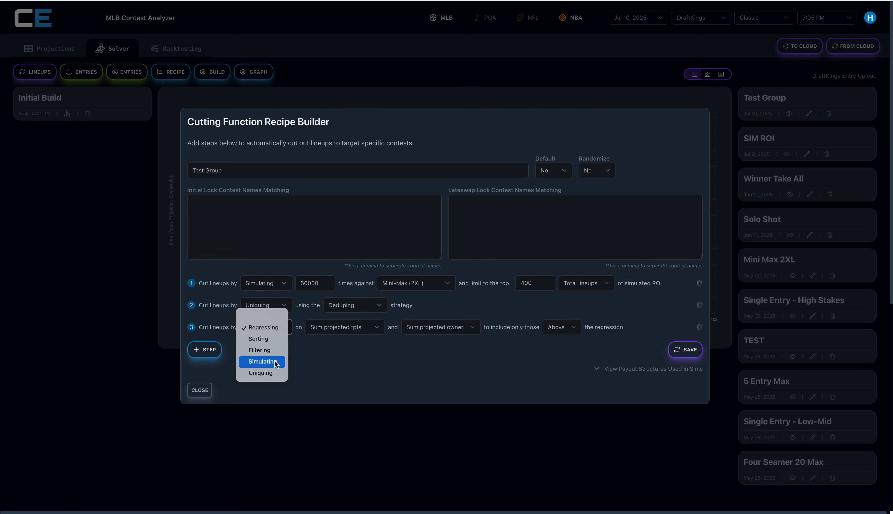
{"action": "left_click", "coordinate": [268, 340]}
{"action": "left_click", "coordinate": [401, 329]}
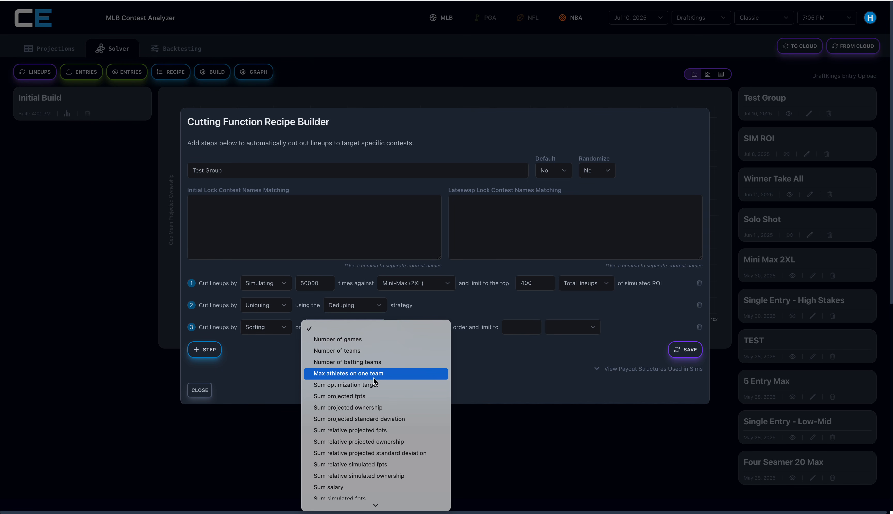
{"action": "left_click", "coordinate": [365, 395]}
{"action": "left_click", "coordinate": [416, 330]}
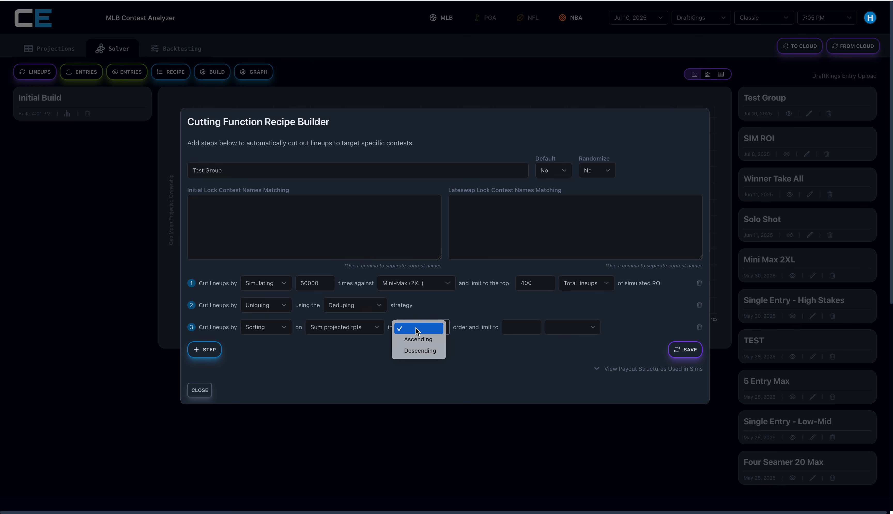
{"action": "left_click", "coordinate": [408, 351]}
{"action": "left_click", "coordinate": [508, 329]}
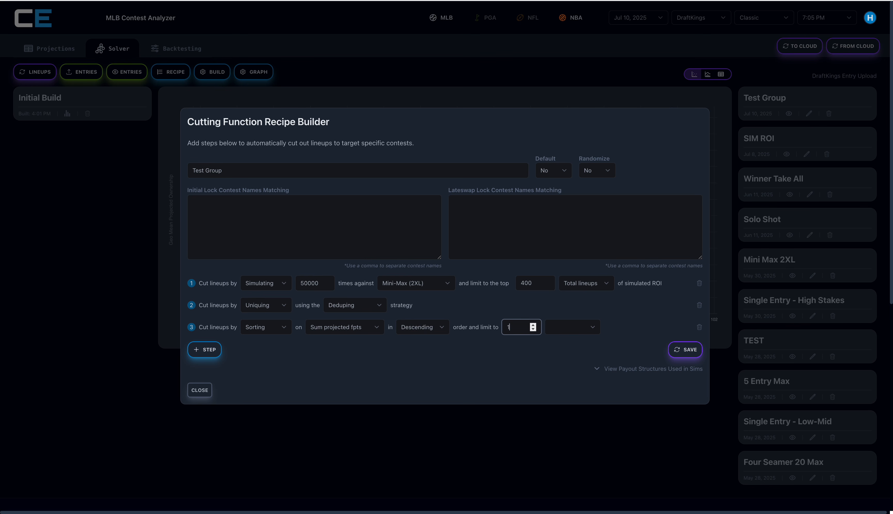
{"action": "left_click", "coordinate": [572, 329]}
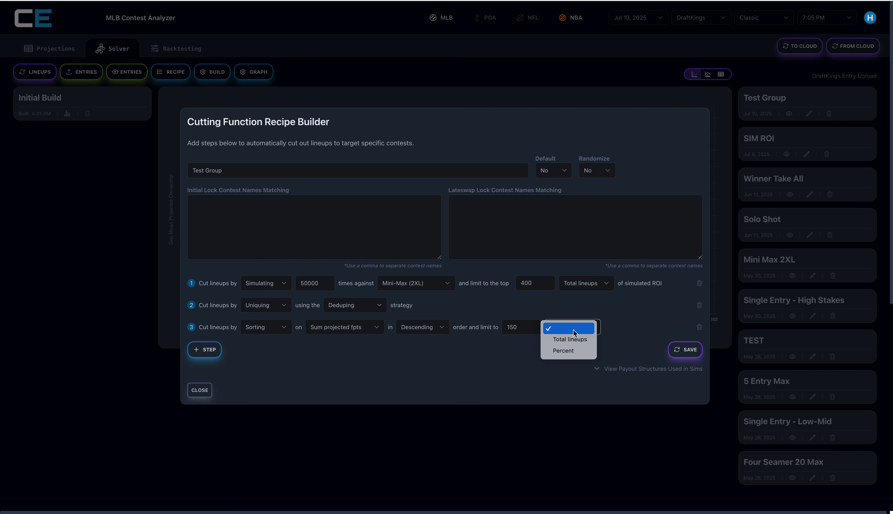
{"action": "left_click", "coordinate": [540, 305]}
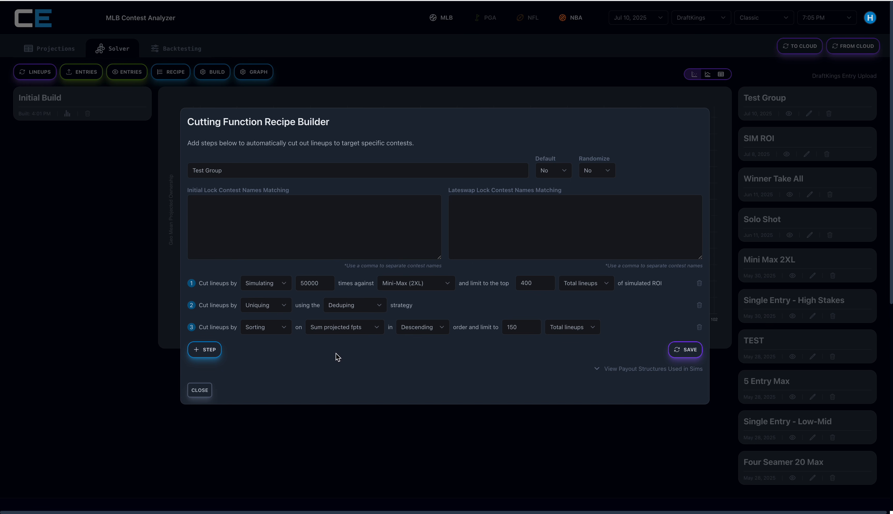
- Look over the available sorting metrics and delete the third cut from the Test Group recipe
{"action": "left_click", "coordinate": [358, 331]}
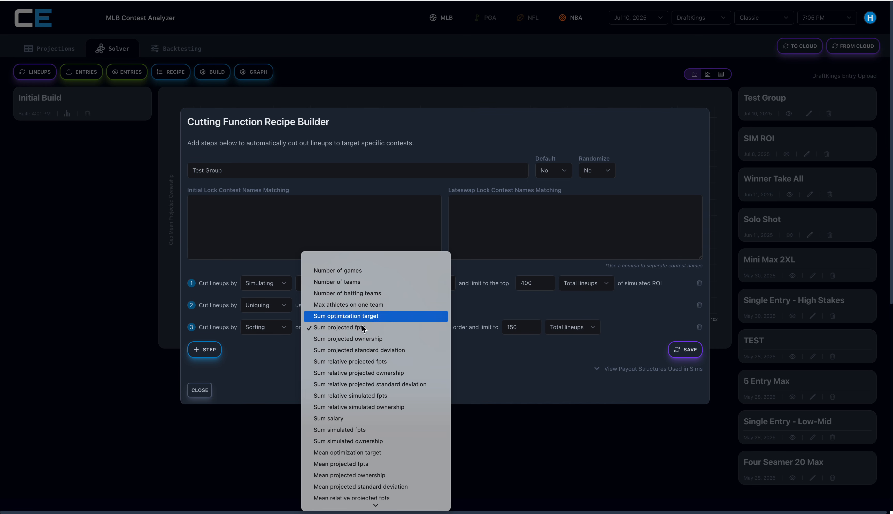
{"action": "left_click", "coordinate": [512, 373]}
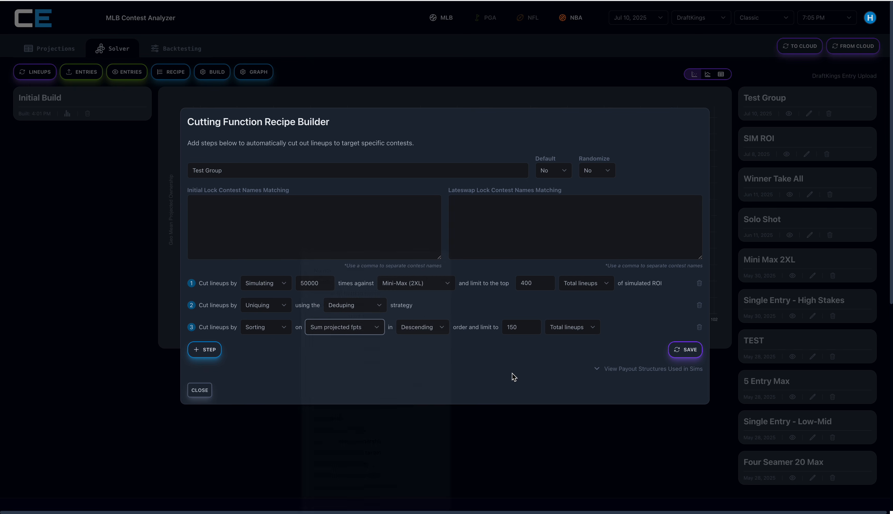
{"action": "left_click", "coordinate": [699, 328]}
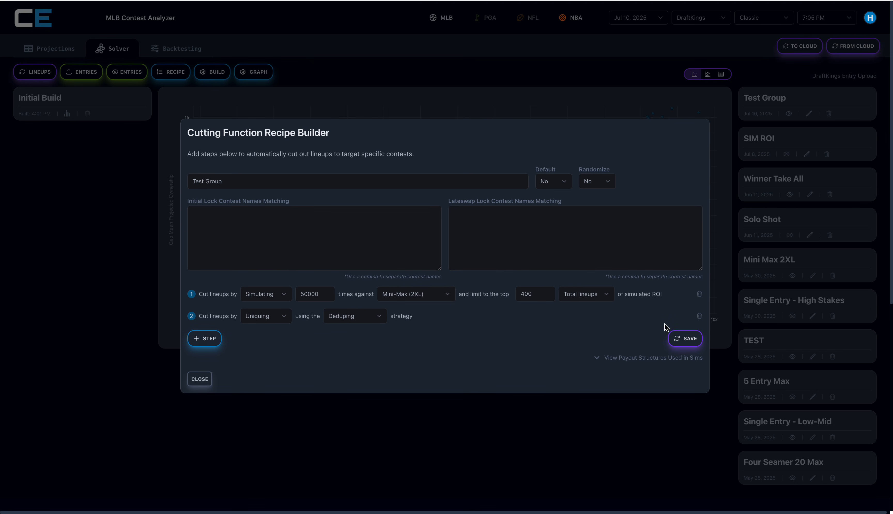
- Add a Filtering cut that includes only lineups with Greater than 2 on Number of batting teams
{"action": "left_click", "coordinate": [195, 338]}
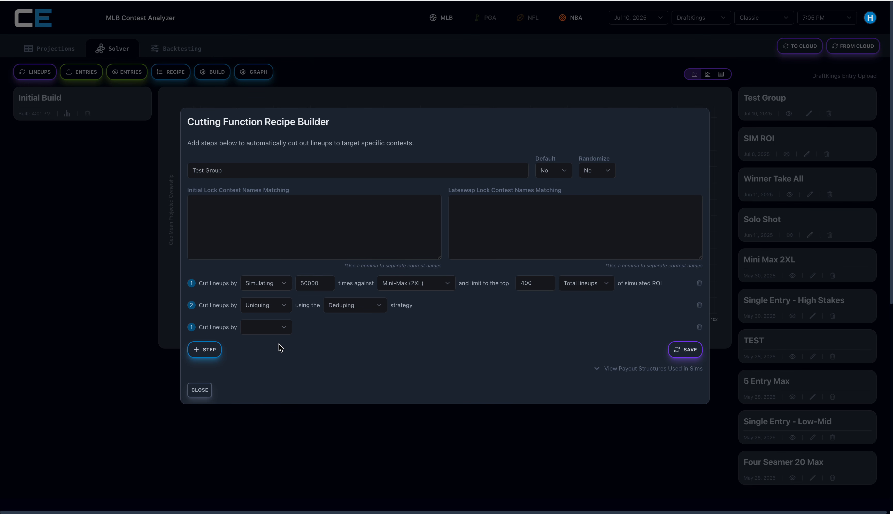
{"action": "left_click", "coordinate": [272, 329]}
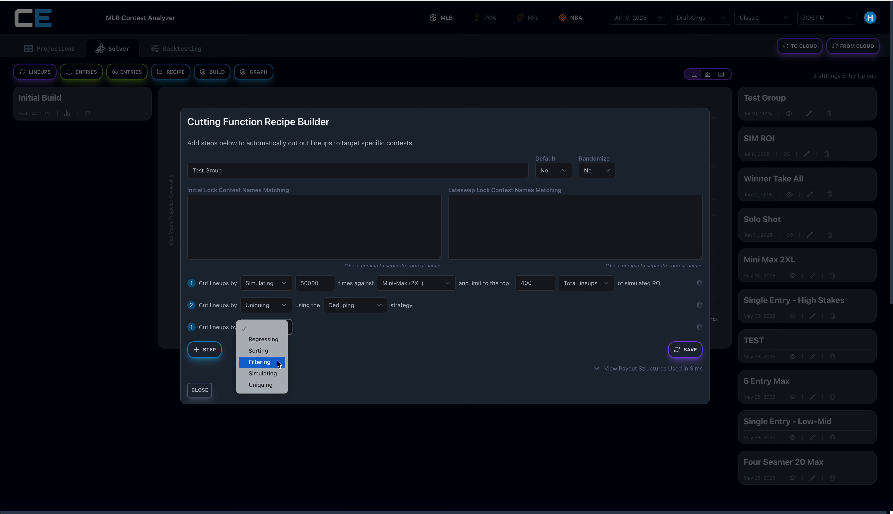
{"action": "left_click", "coordinate": [262, 361]}
{"action": "left_click", "coordinate": [369, 329]}
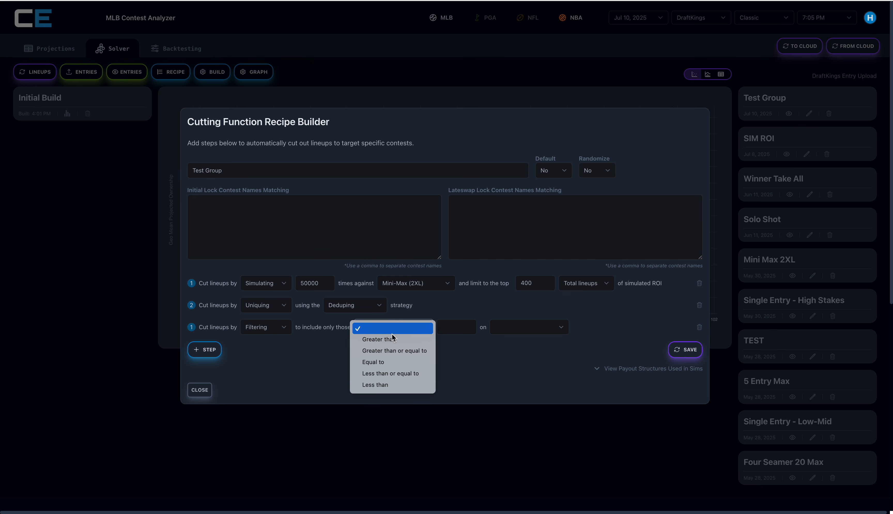
{"action": "left_click", "coordinate": [408, 339]}
{"action": "left_click", "coordinate": [451, 333]}
{"action": "type", "text": "2"}
{"action": "left_click", "coordinate": [492, 370]}
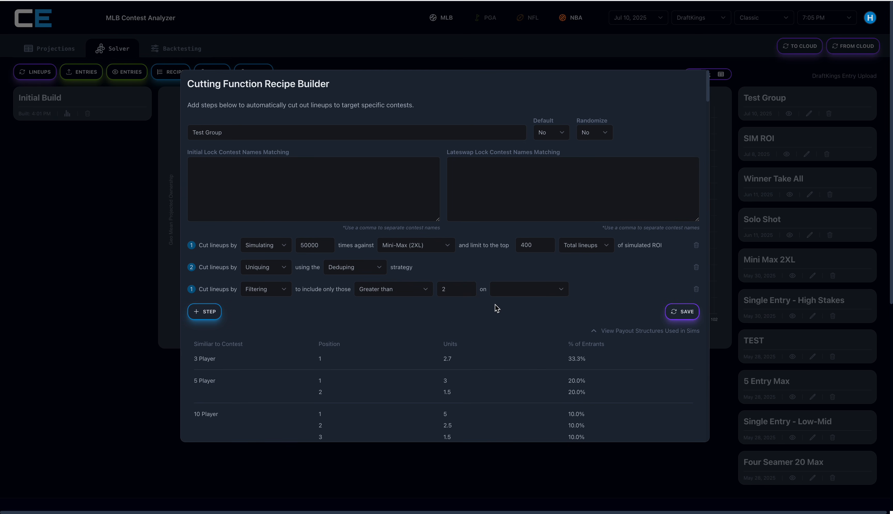
{"action": "left_click", "coordinate": [497, 290]}
{"action": "left_click", "coordinate": [542, 324]}
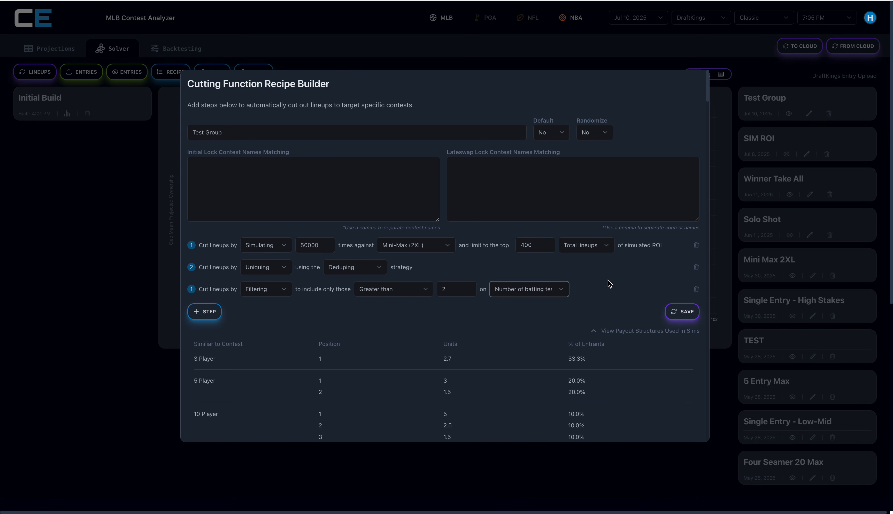
{"action": "left_click", "coordinate": [593, 331]}
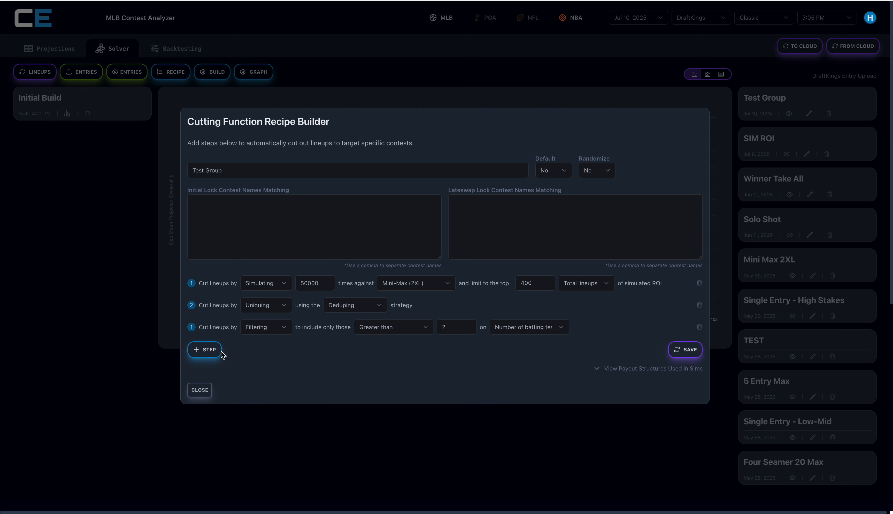
- Add a Sorting cut on Sum projected fpts in Descending order, limited to 150 Total lineups
{"action": "left_click", "coordinate": [209, 351]}
{"action": "left_click", "coordinate": [249, 341]}
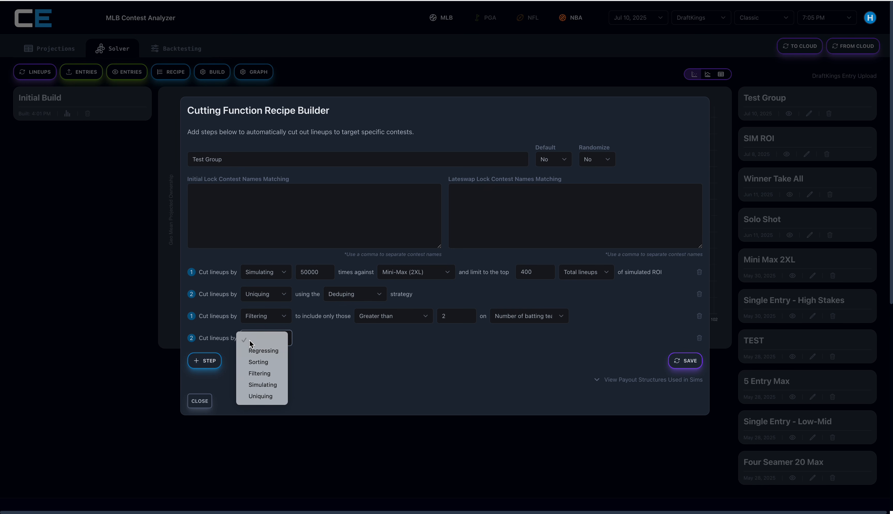
{"action": "left_click", "coordinate": [266, 367]}
{"action": "left_click", "coordinate": [334, 339]}
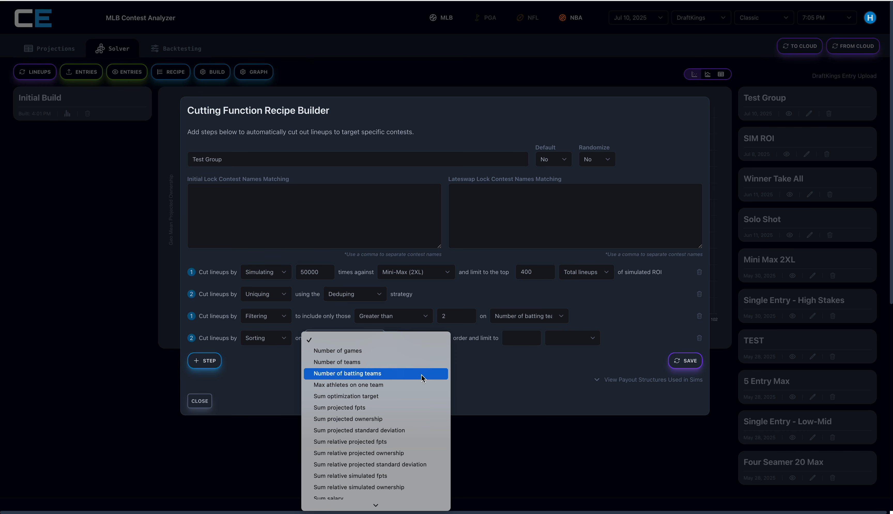
{"action": "left_click", "coordinate": [383, 411]}
{"action": "left_click", "coordinate": [420, 338]}
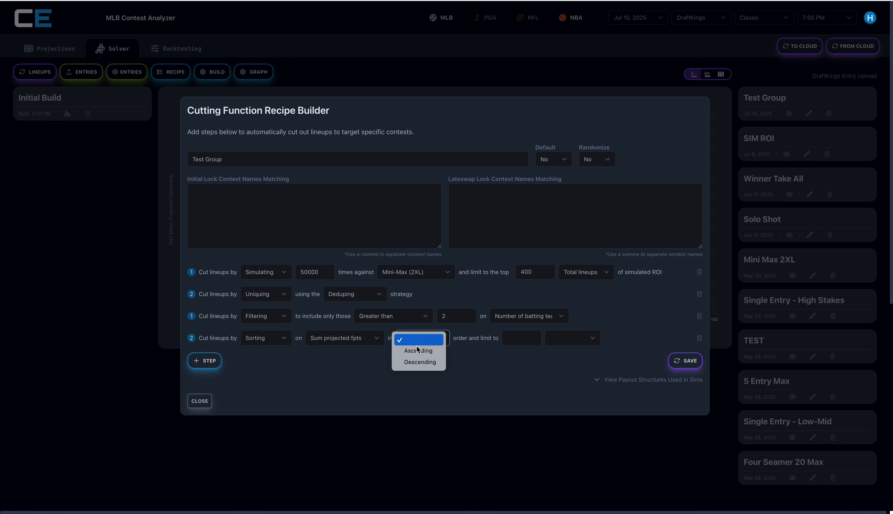
{"action": "left_click", "coordinate": [421, 363]}
{"action": "left_click", "coordinate": [530, 339]}
{"action": "type", "text": "150"}
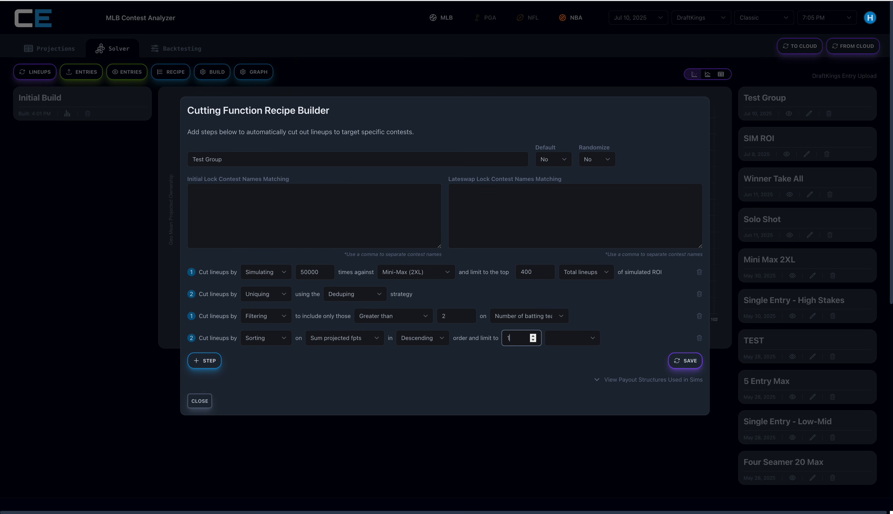
{"action": "left_click", "coordinate": [583, 339]}
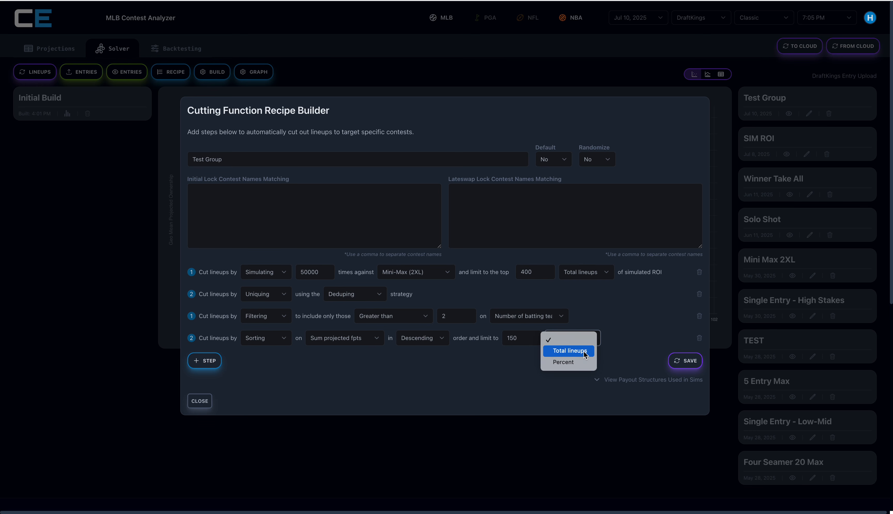
{"action": "left_click", "coordinate": [586, 351]}
- Delete the added Sorting and Filtering cuts from the Test Group recipe
{"action": "left_click", "coordinate": [507, 386]}
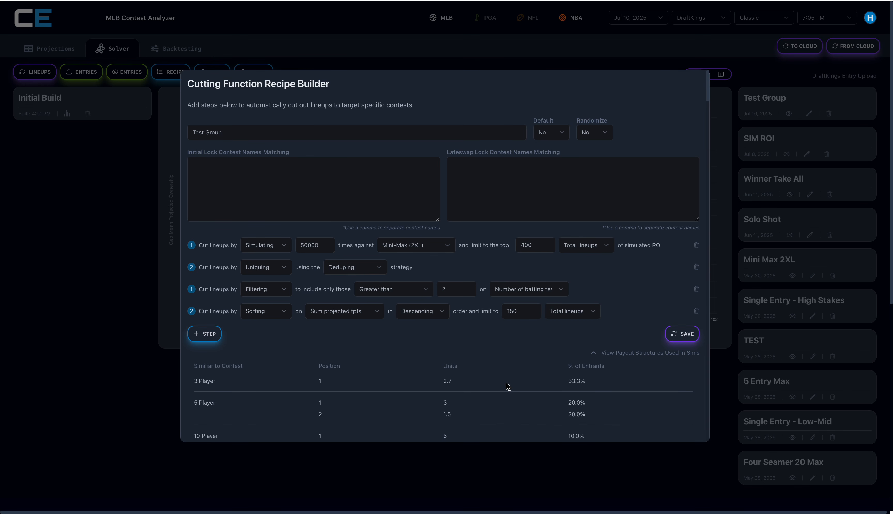
{"action": "left_click", "coordinate": [696, 312]}
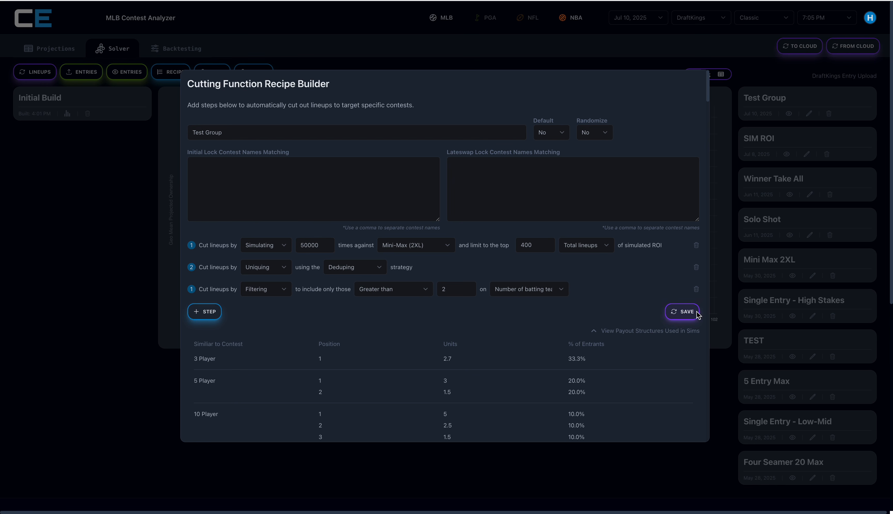
{"action": "left_click", "coordinate": [697, 290]}
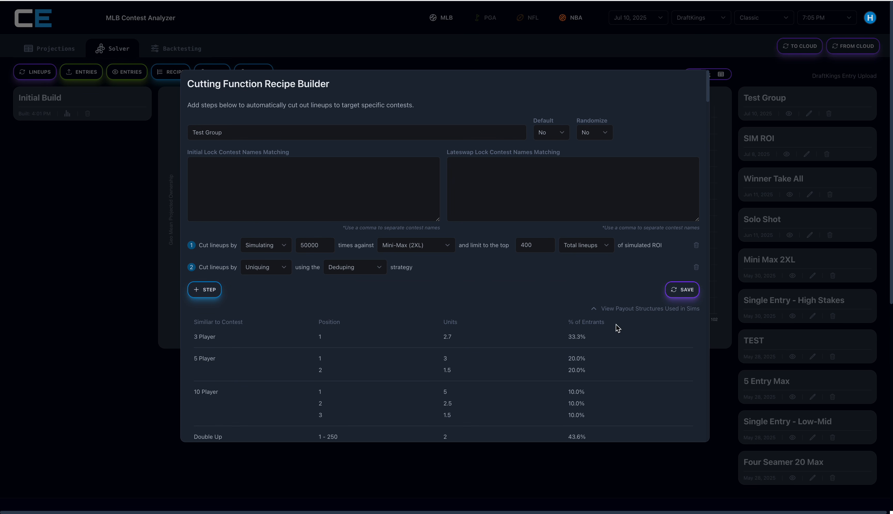
- Collapse the payout structures and add a Regressing cut on Sum projected fpts and Sum projected ownership, including only lineups Above the regression
{"action": "left_click", "coordinate": [599, 309]}
{"action": "left_click", "coordinate": [189, 342]}
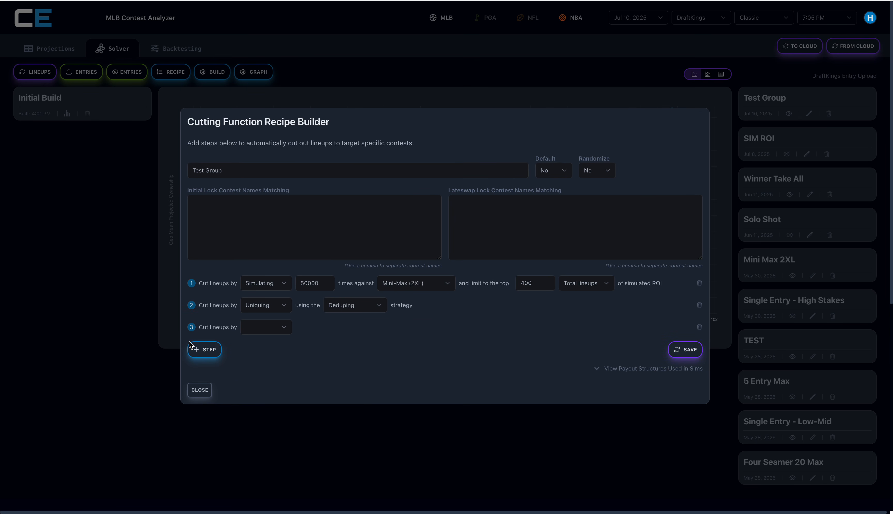
{"action": "left_click", "coordinate": [248, 327]}
{"action": "left_click", "coordinate": [278, 342]}
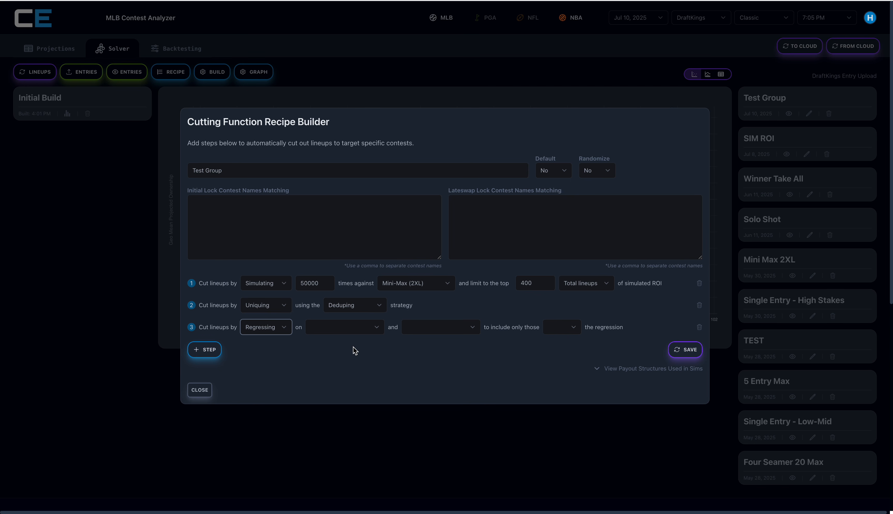
{"action": "left_click", "coordinate": [338, 329]}
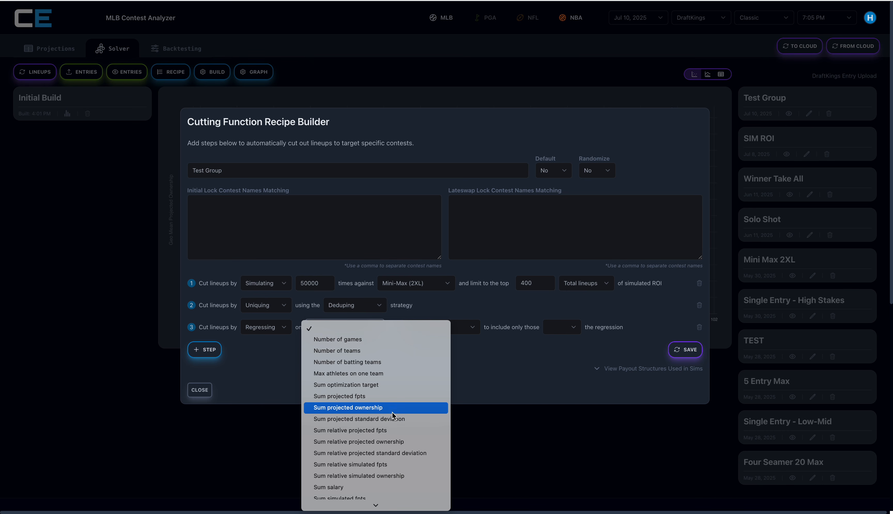
{"action": "left_click", "coordinate": [394, 396]}
{"action": "left_click", "coordinate": [435, 331]}
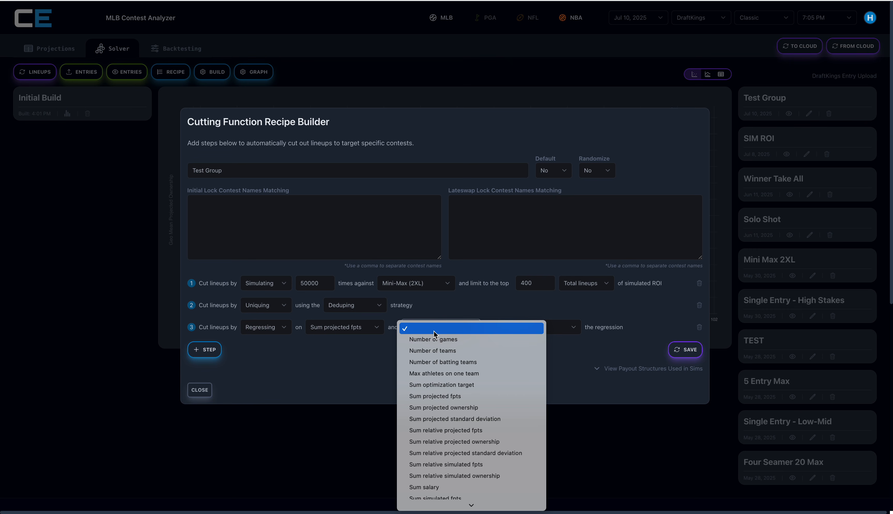
{"action": "left_click", "coordinate": [493, 407]}
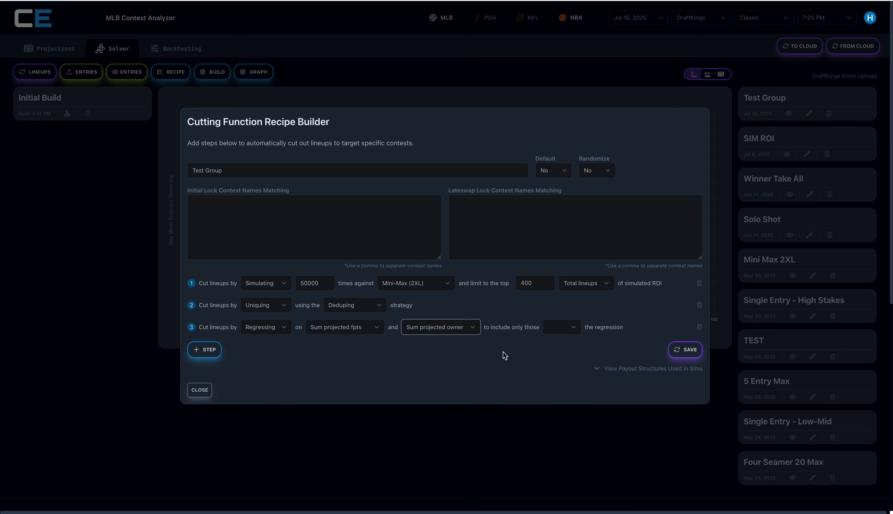
{"action": "left_click", "coordinate": [560, 331]}
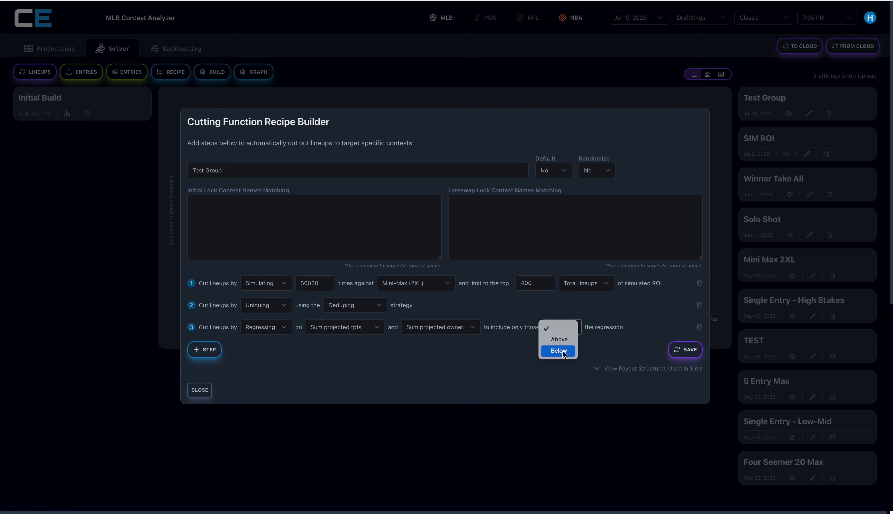
{"action": "left_click", "coordinate": [551, 340]}
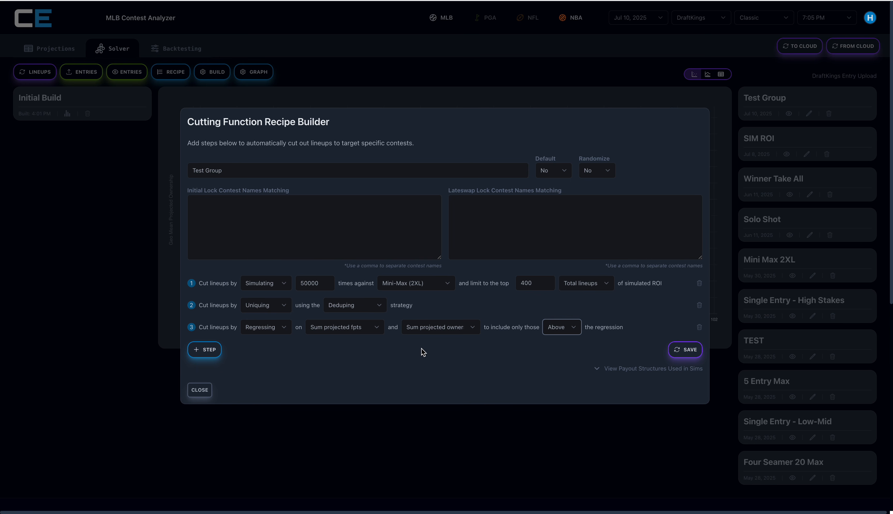
- Leave the recipe builder without saving and view the uploaded contest entries with their assigned builds and recipes
{"action": "left_click", "coordinate": [209, 391]}
{"action": "left_click", "coordinate": [136, 73]}
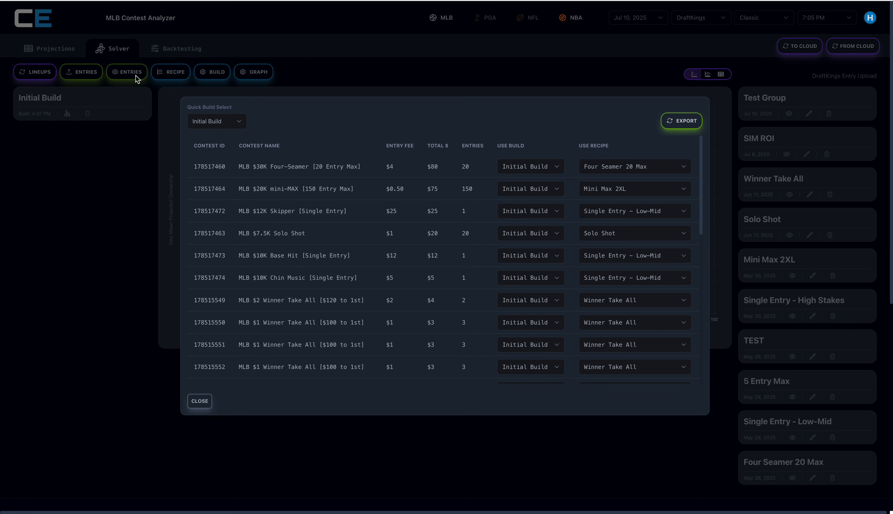